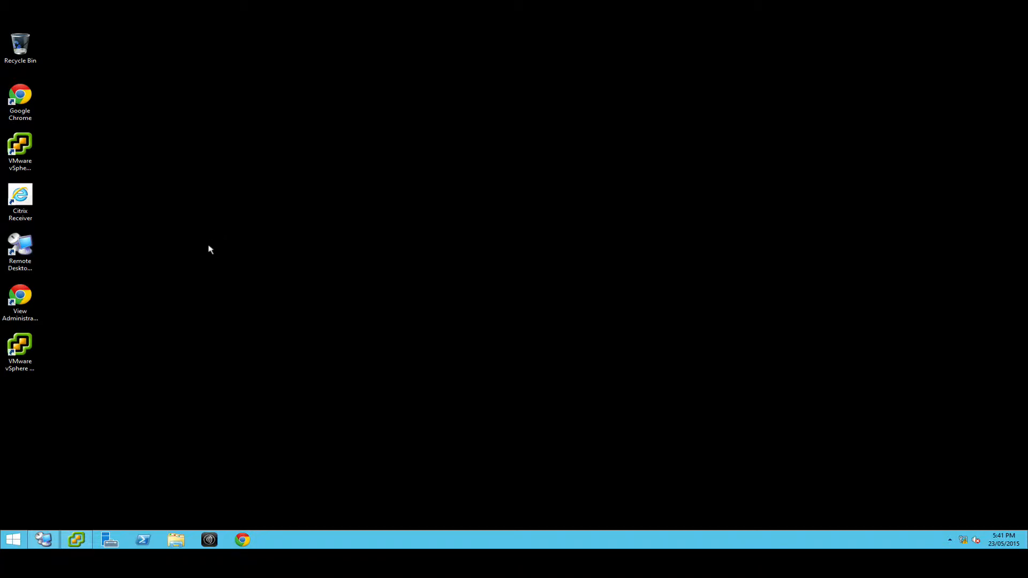
Look over the Bastion Host desktop's Remote Desktop Connection Manager, and view the NTNX-BastionHost virtual machine's summary in vSphere Client.
key("ctrl+Left")
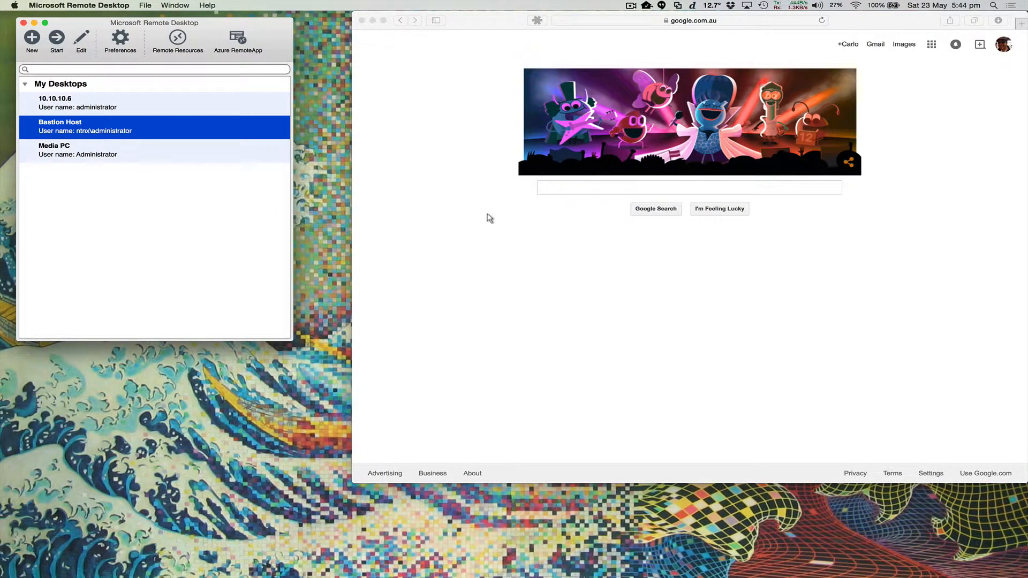
key("ctrl+Right")
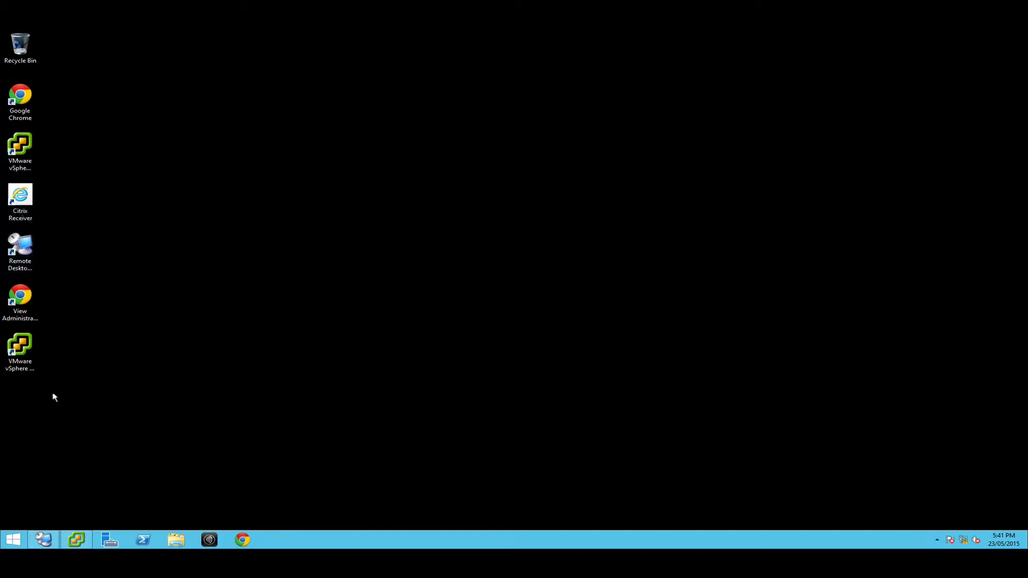
left_click(43, 540)
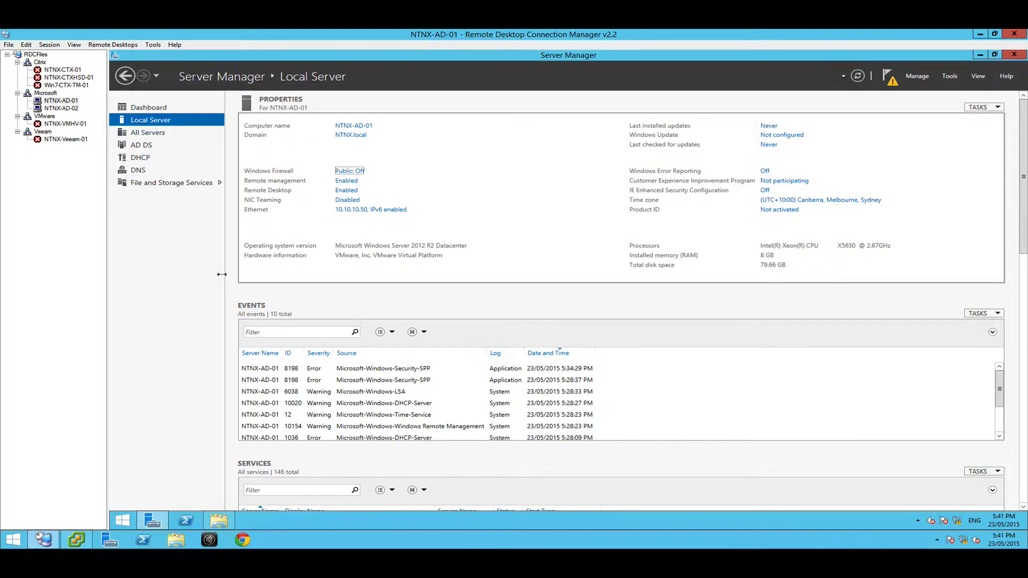
left_click(77, 541)
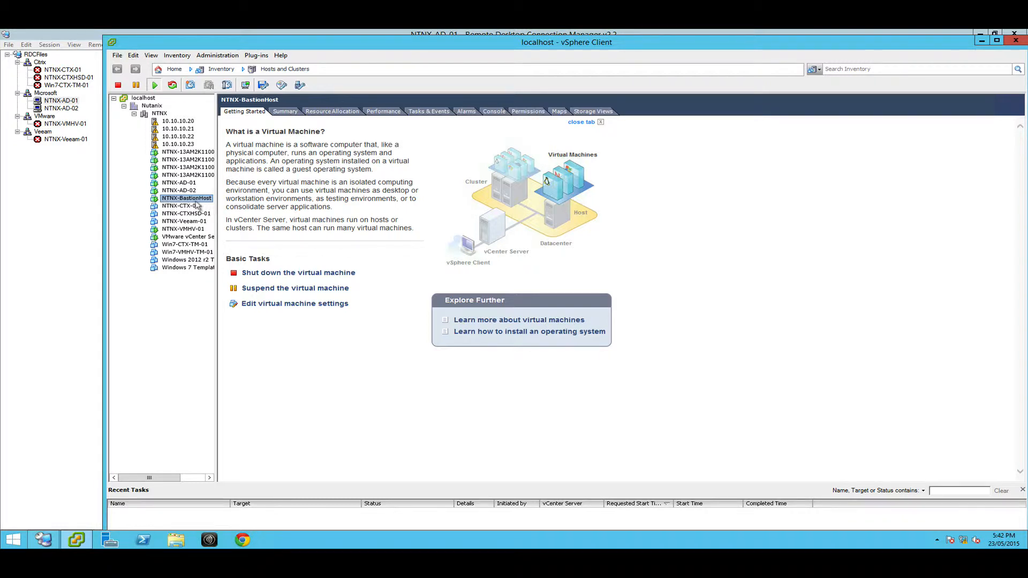
left_click(285, 111)
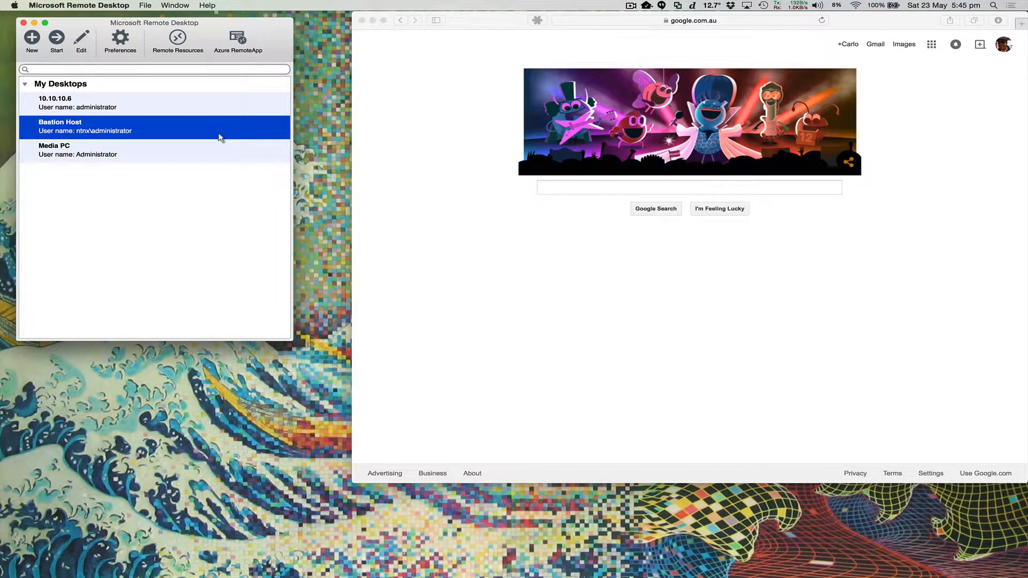
key("ctrl+Right")
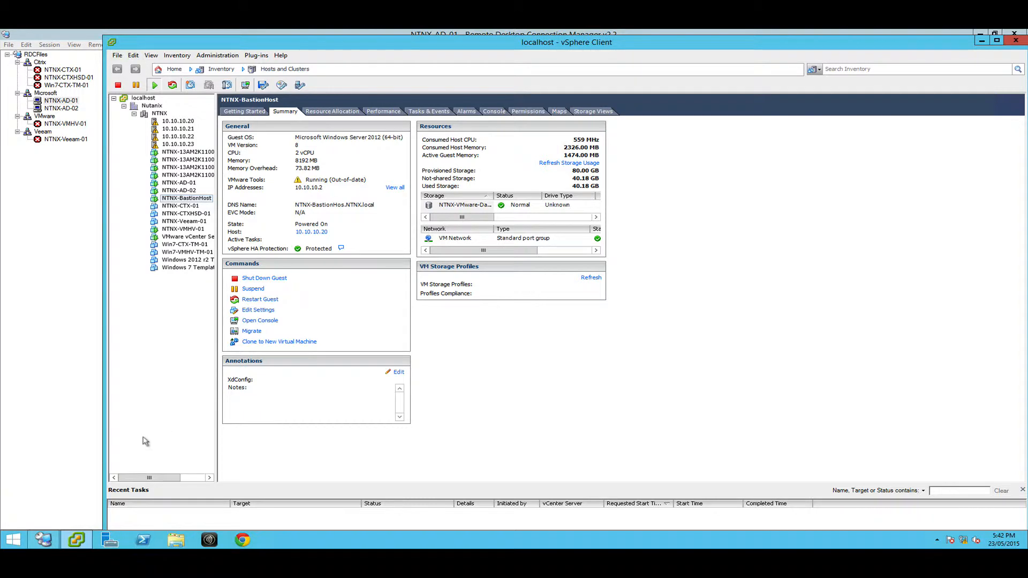
Look through the Software folder on Local Disk (C:) in File Explorer and close the window.
left_click(167, 543)
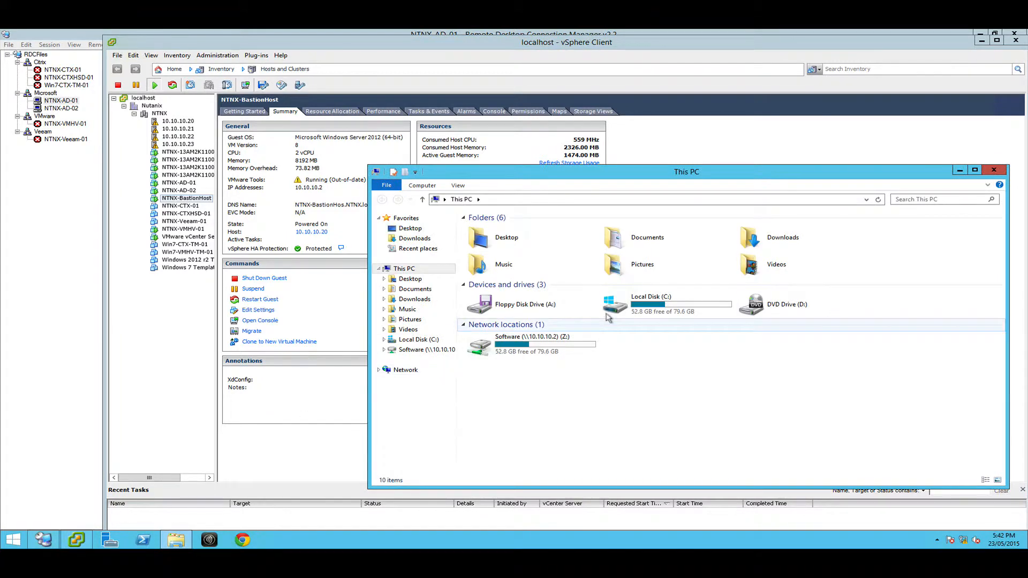
double_click(645, 310)
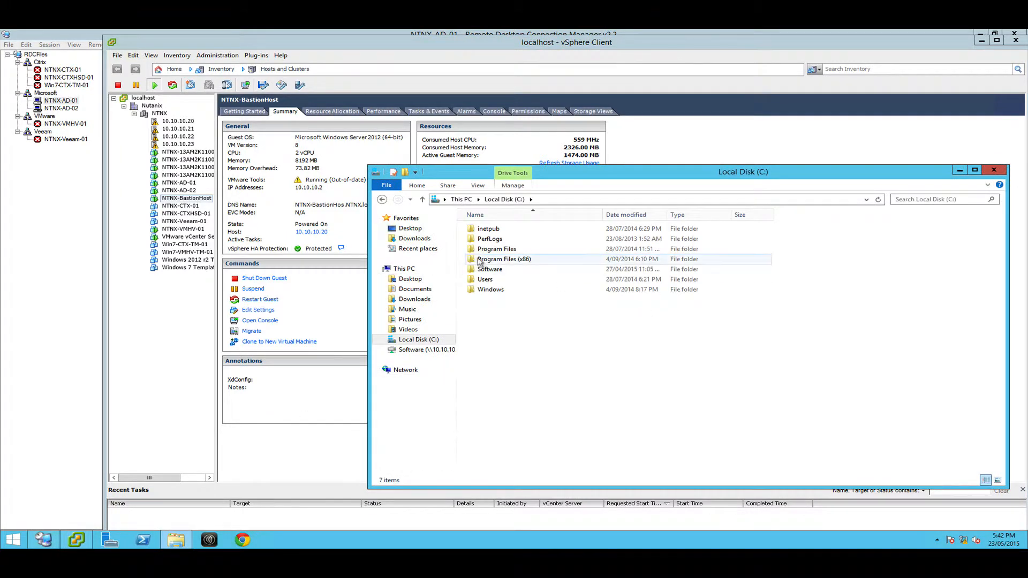
double_click(526, 273)
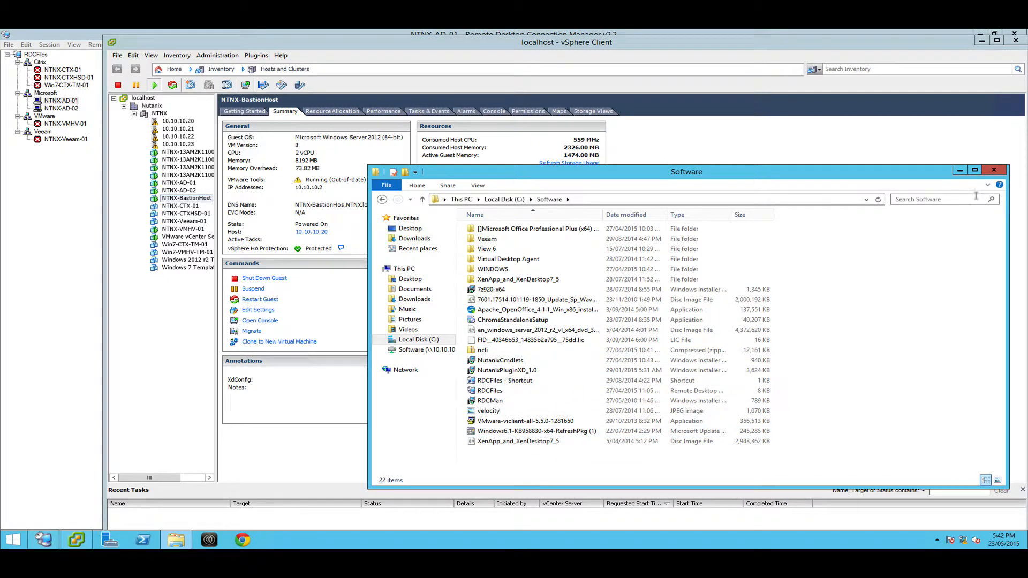
left_click(993, 170)
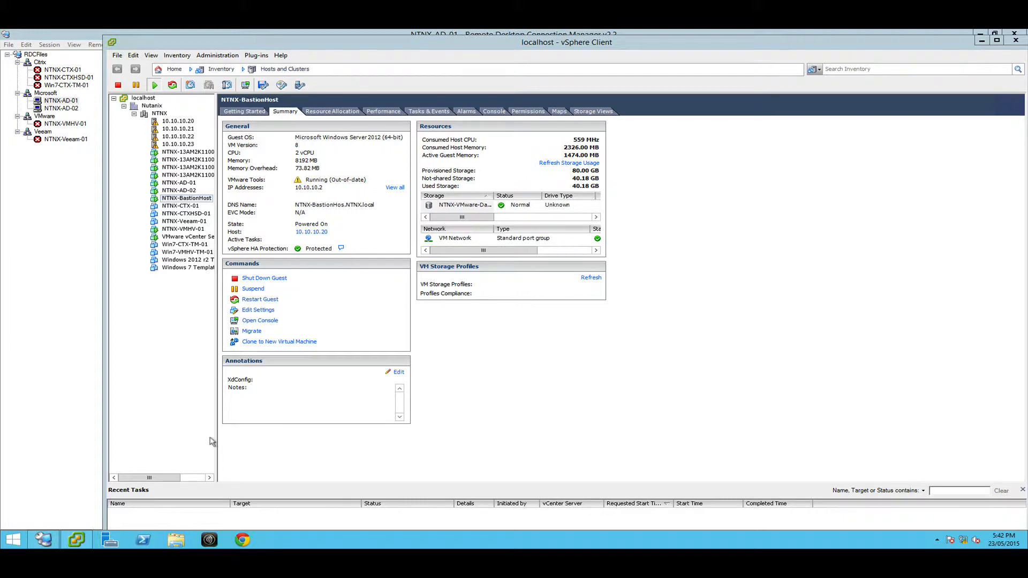
Widen the vSphere Client inventory pane to fit the virtual machine names, and bring up the NTNX-AD-01 session in Remote Desktop Connection Manager.
left_click_drag(212, 439, 287, 421)
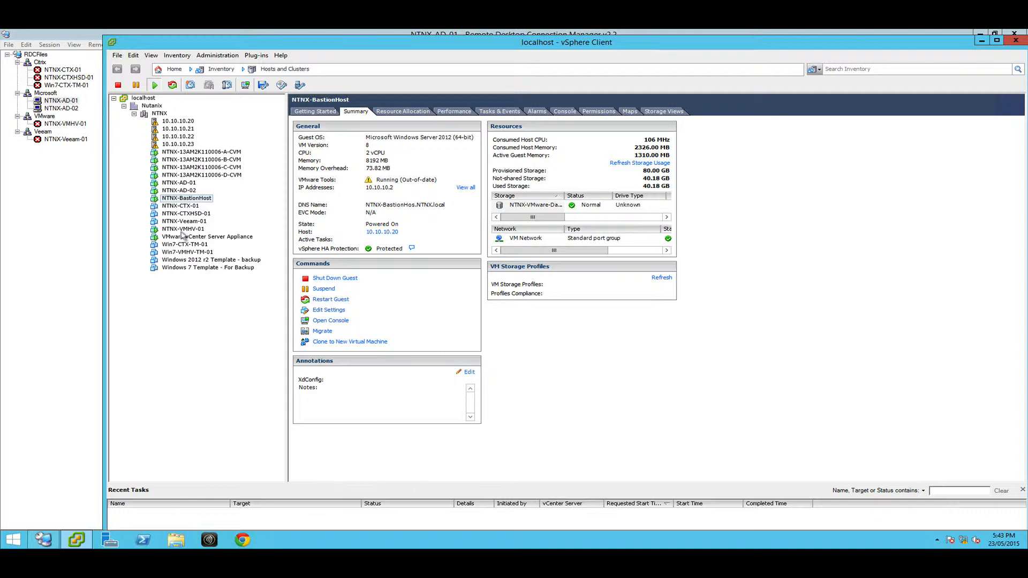
left_click(981, 41)
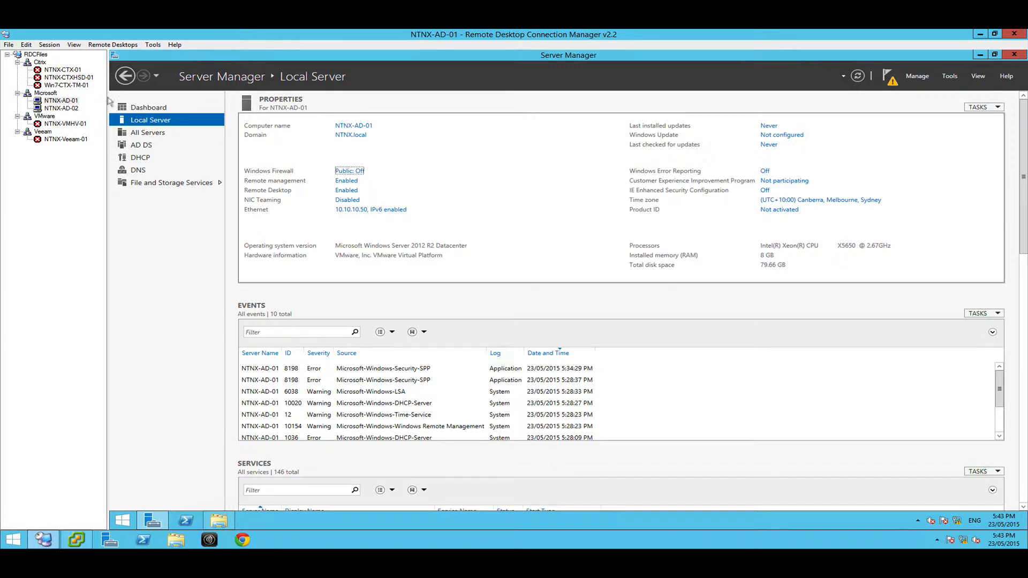
left_click(60, 108)
left_click(60, 102)
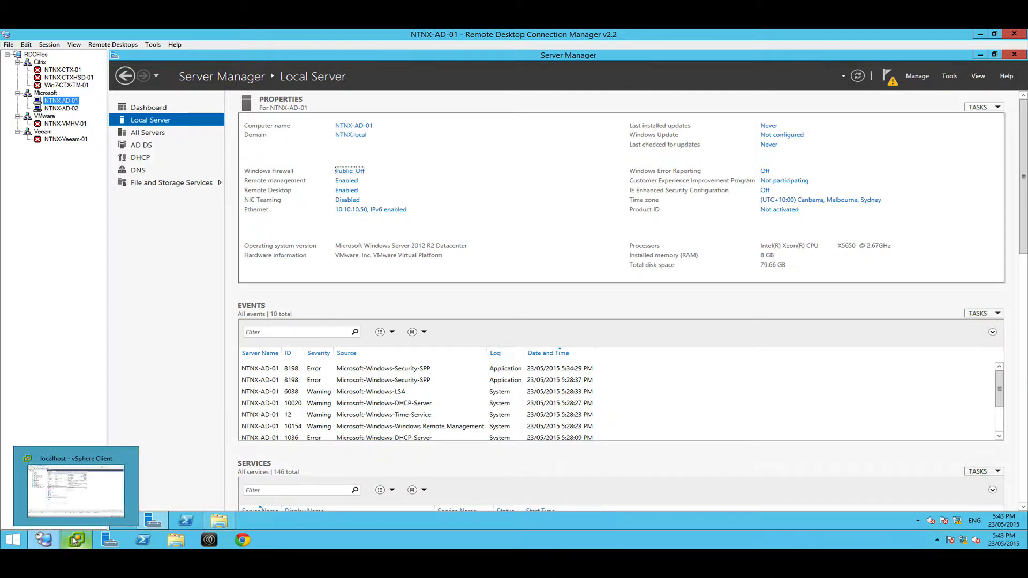
Locate NTNX-AD-01 and NTNX-AD-02 in the vSphere Client inventory, and return to the NTNX-AD-01 session in Remote Desktop Connection Manager.
left_click(101, 511)
left_click(182, 184)
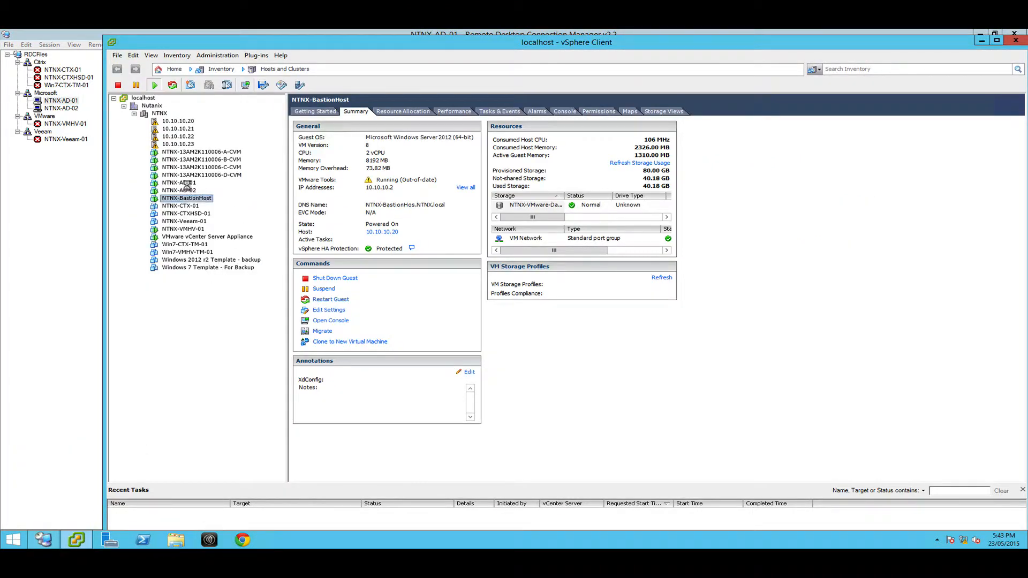
left_click(182, 190)
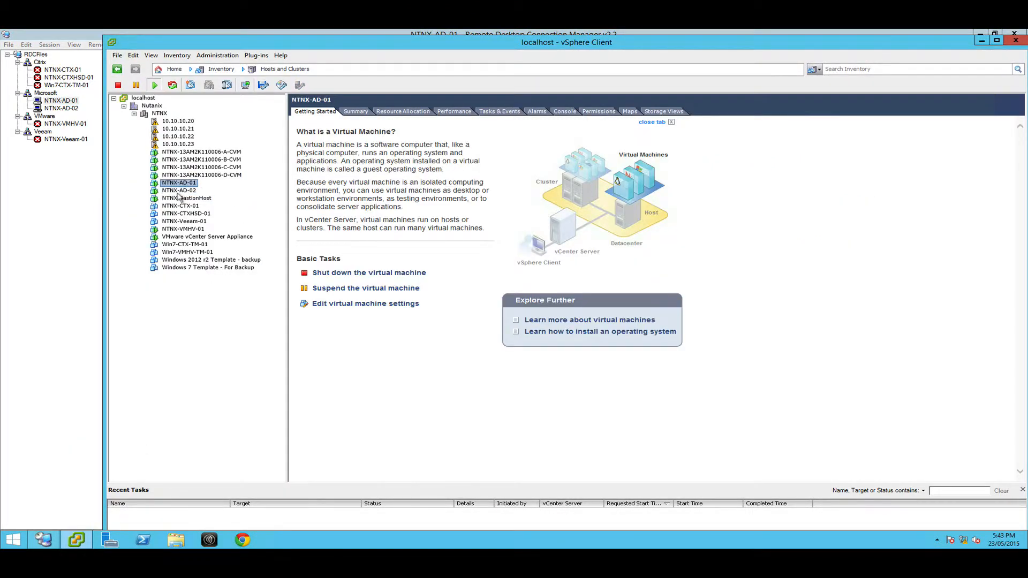
left_click(60, 101)
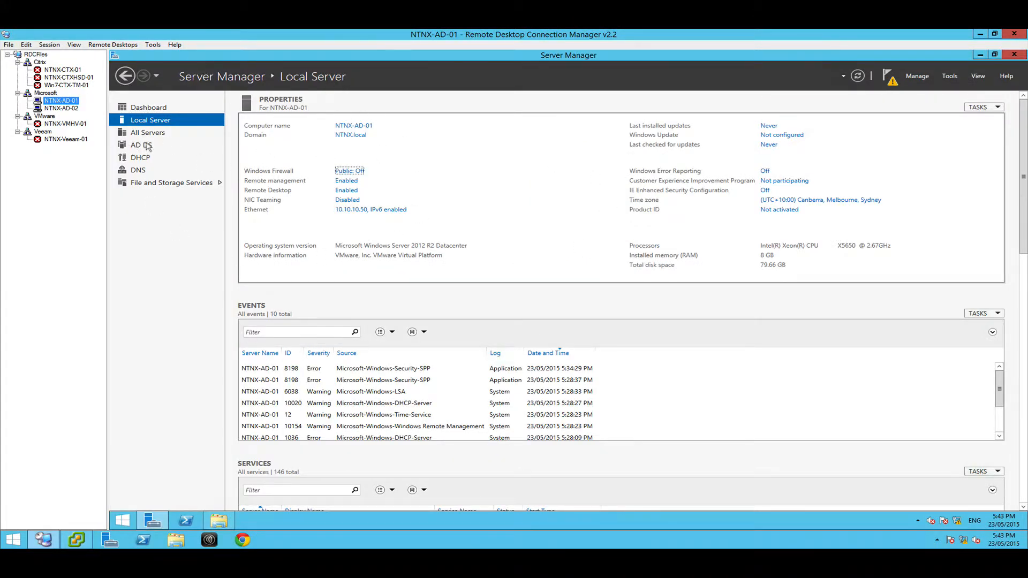
Review the DHCP, DNS, and File and Storage Services pages of NTNX-AD-01 in Server Manager and return to Local Server.
left_click(140, 157)
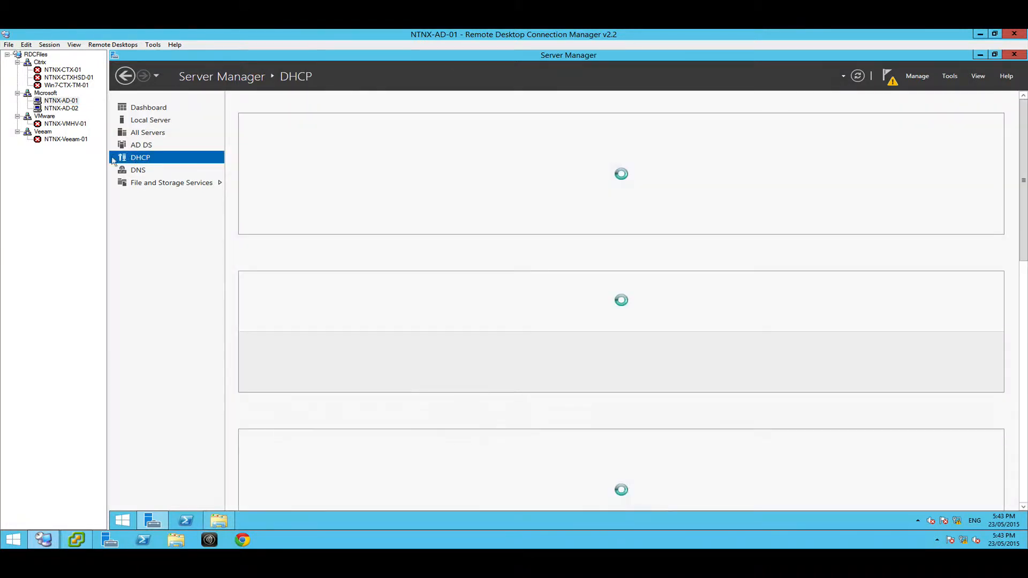
left_click(136, 170)
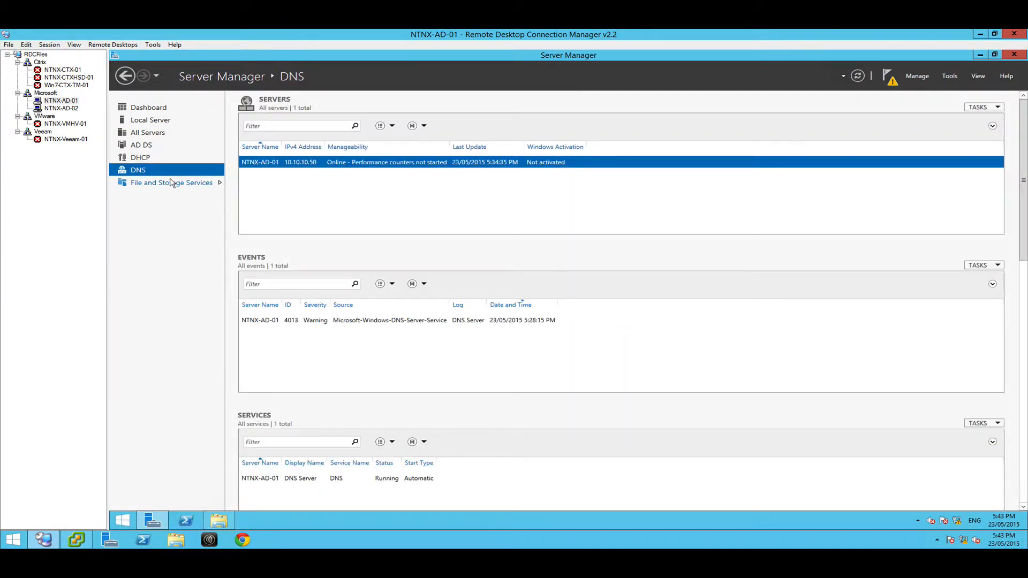
left_click(171, 182)
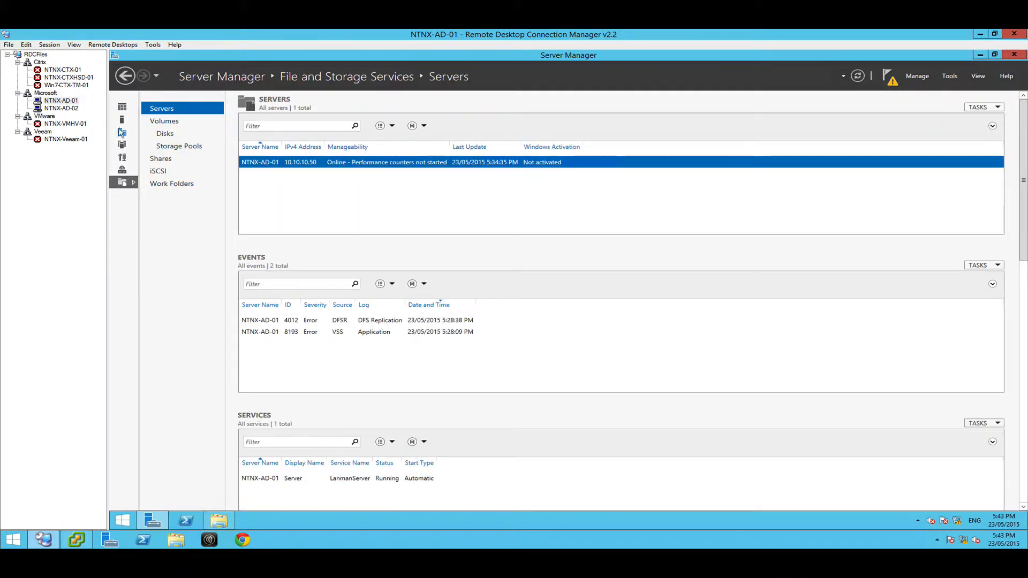
left_click(122, 123)
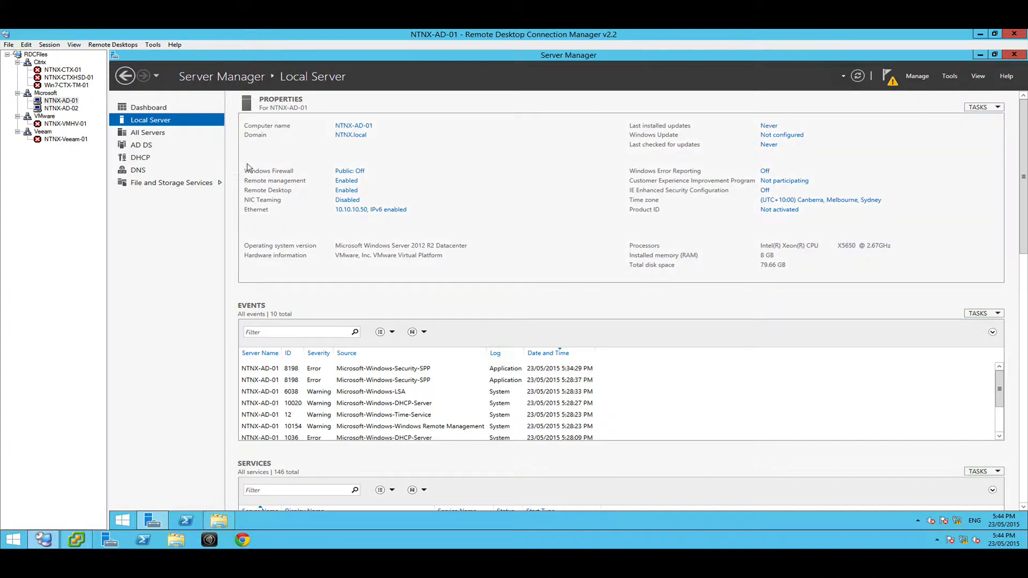
Review NTNX-AD-01's Windows Firewall and Remote Desktop settings without changing them, and look at the NTNX-AD-02 session.
left_click(348, 171)
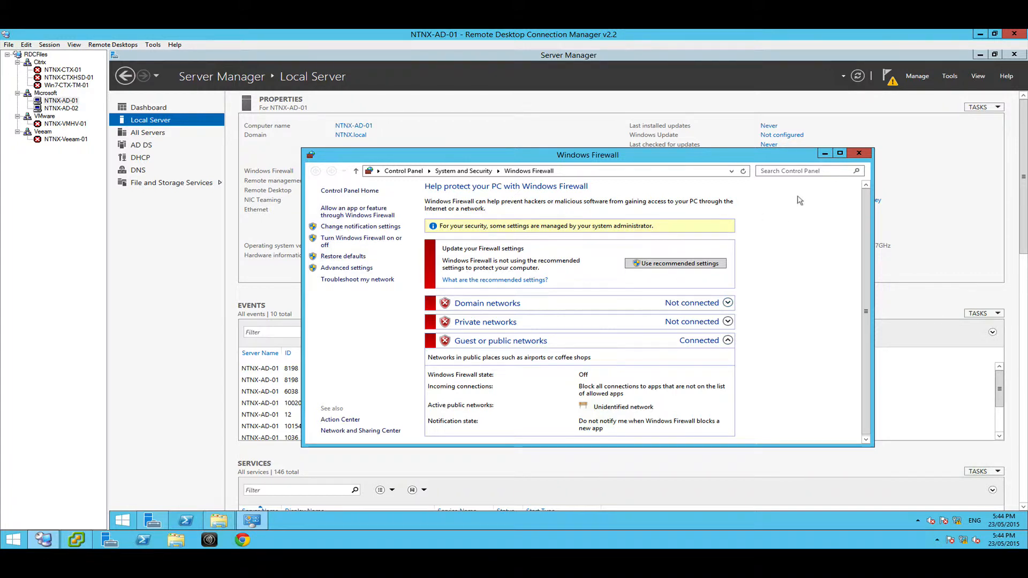
left_click(857, 153)
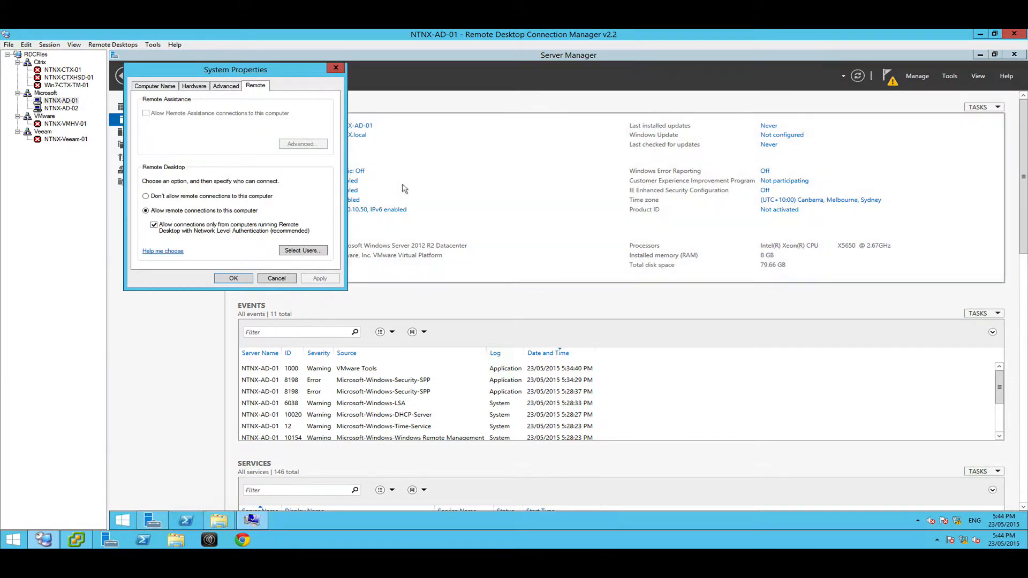
left_click(277, 278)
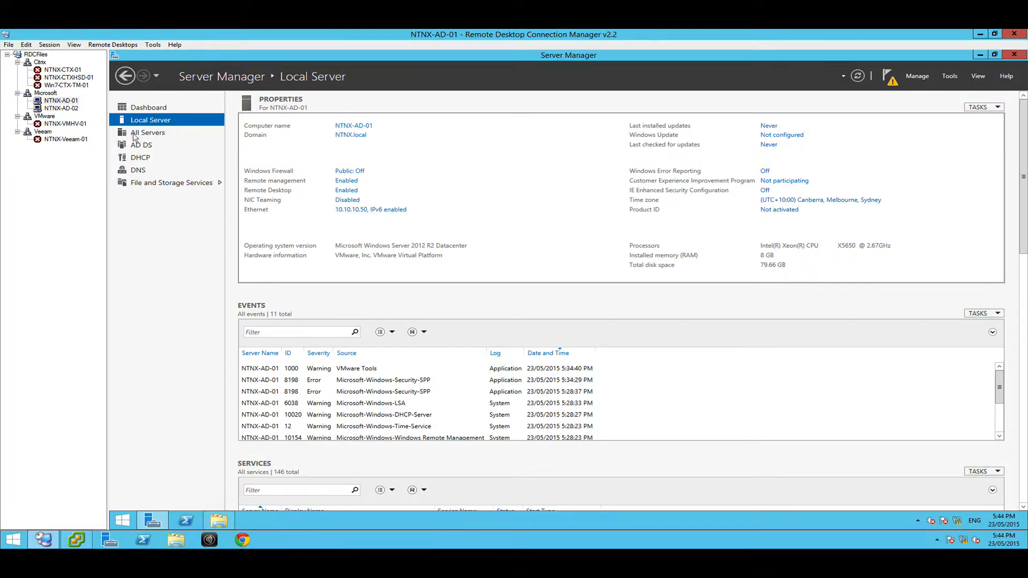
left_click(54, 107)
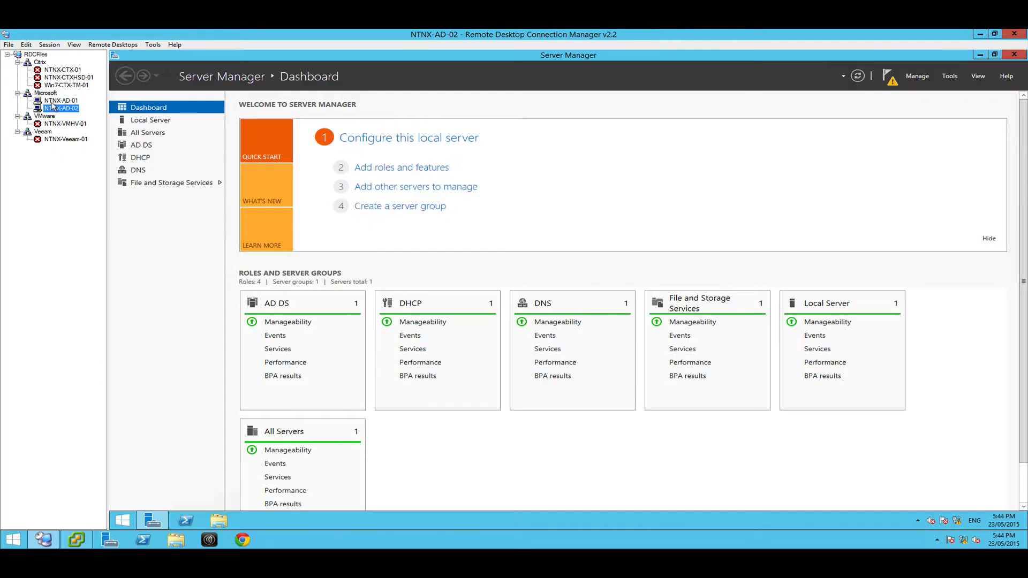
left_click(53, 101)
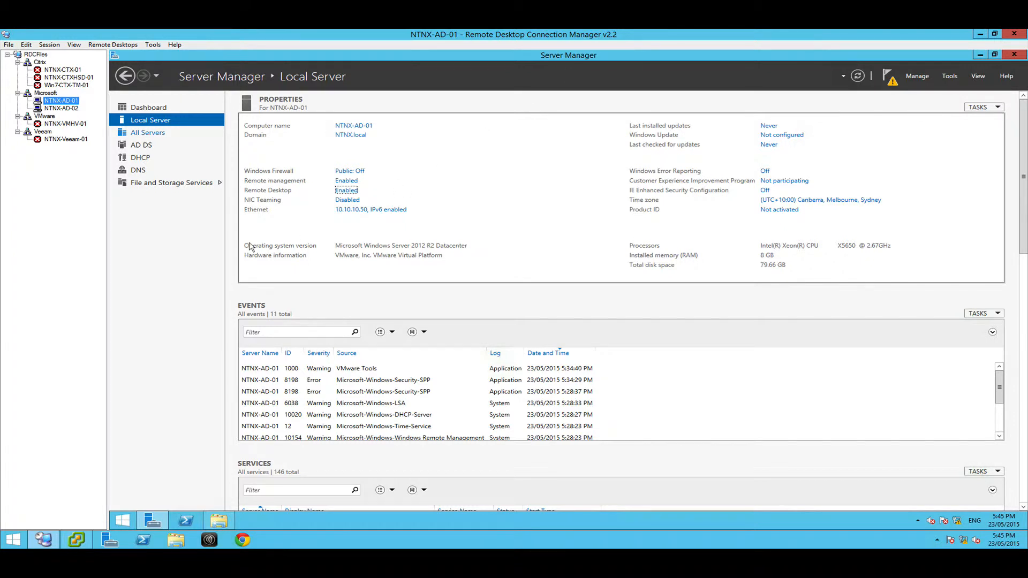
Switch to Royal TSX and connect to NODE D - CVM, accepting its host key with yes, and open the NODE B - ESX connection.
key("ctrl+Right")
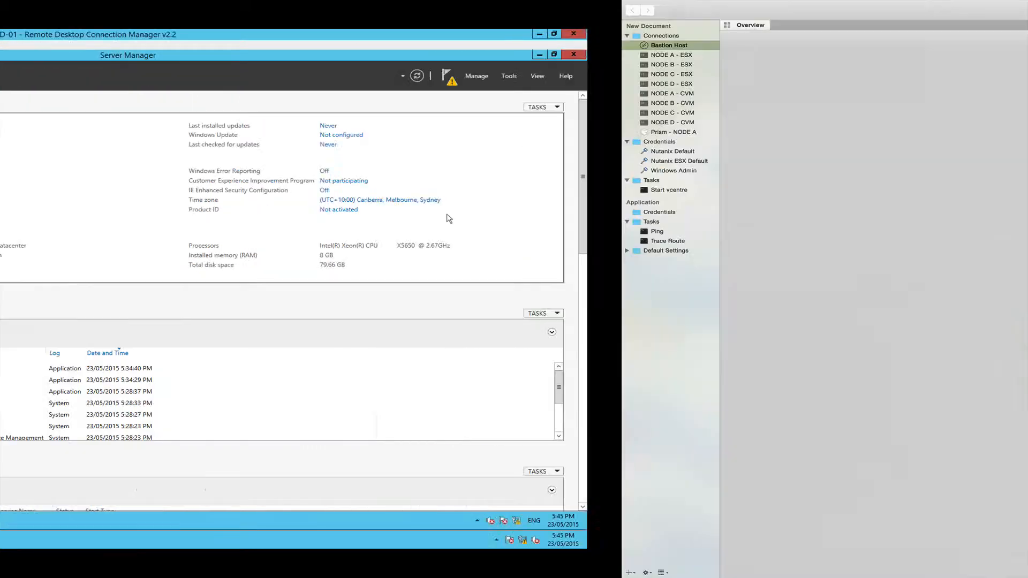
mouse_move(100, 7)
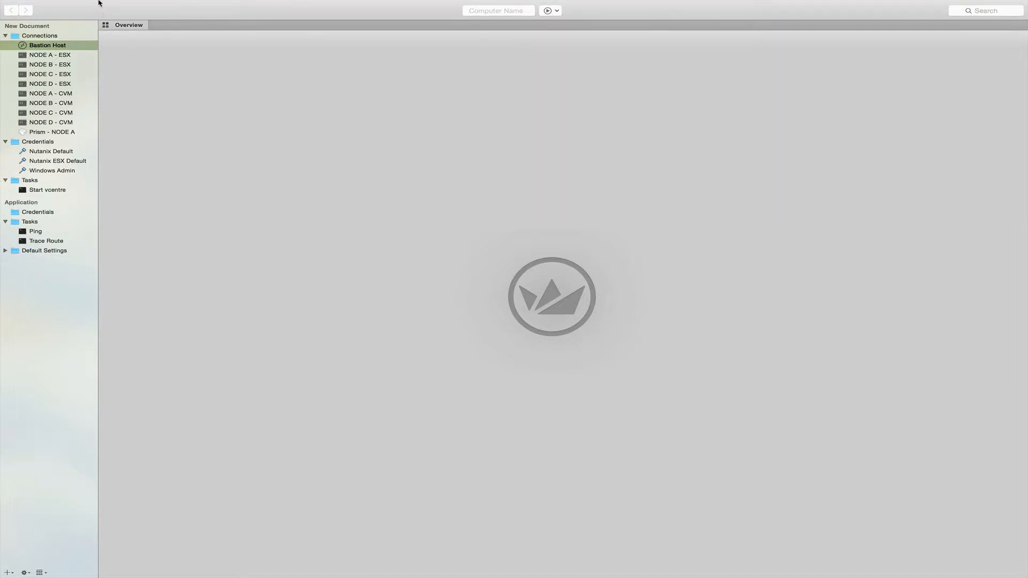
left_click(59, 6)
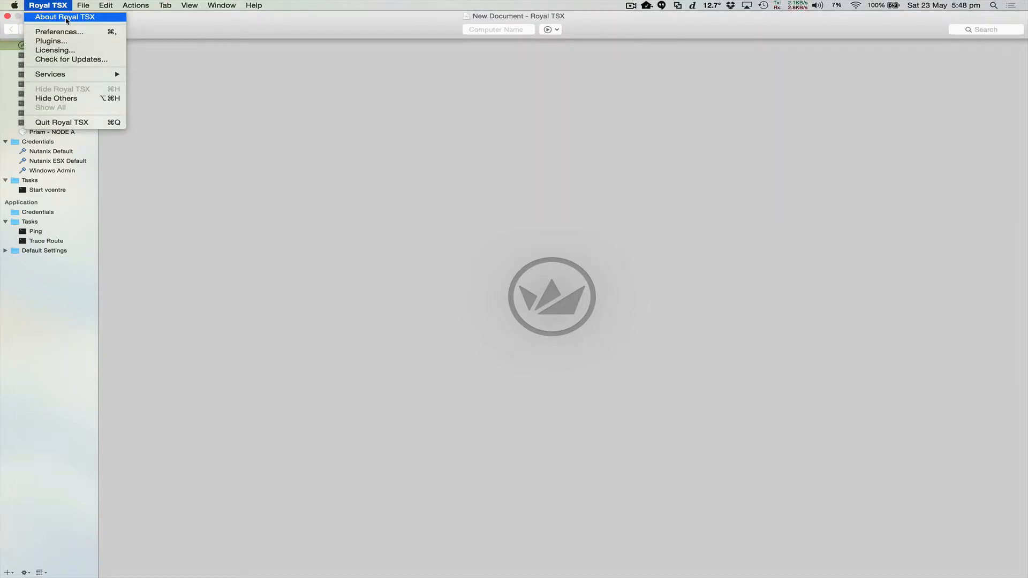
left_click(200, 24)
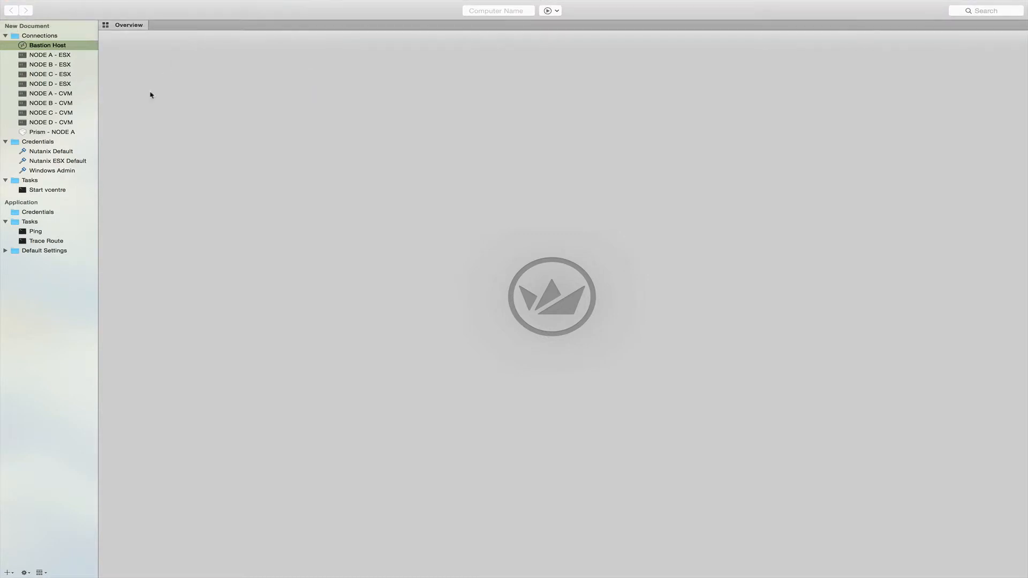
left_click(32, 56)
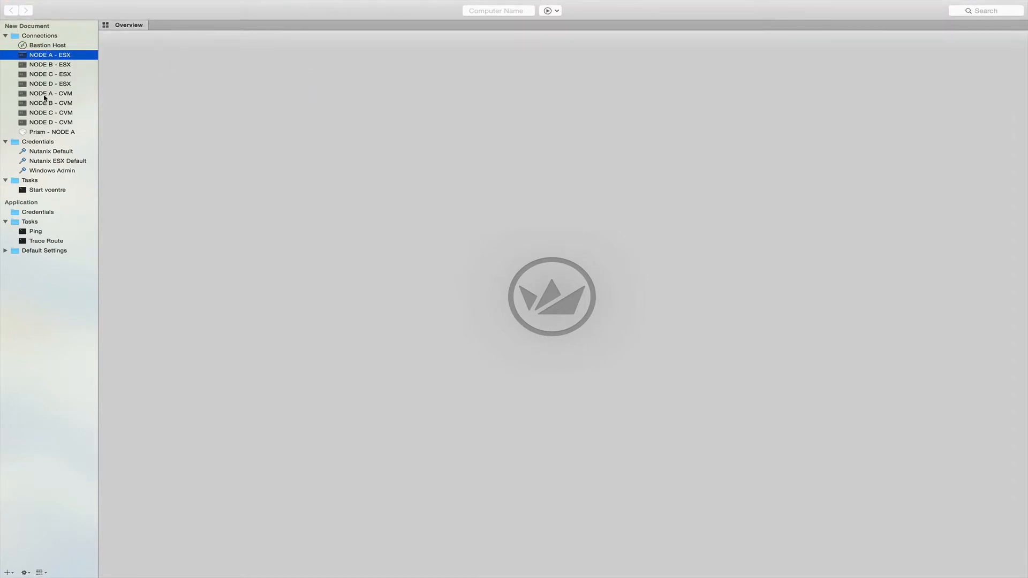
double_click(50, 122)
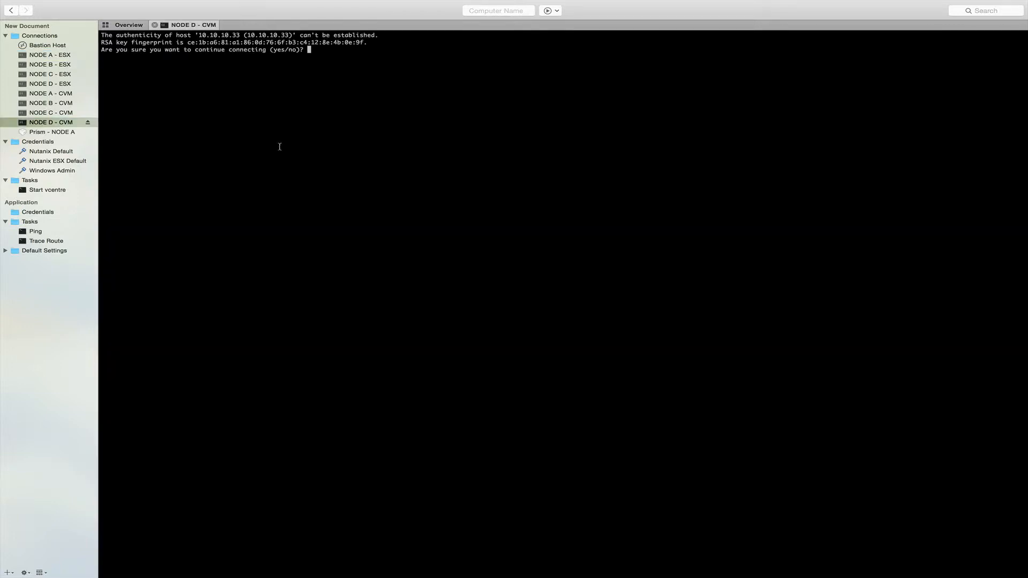
key("Return")
key("Return")
key("Return")
key("Return")
key("Return")
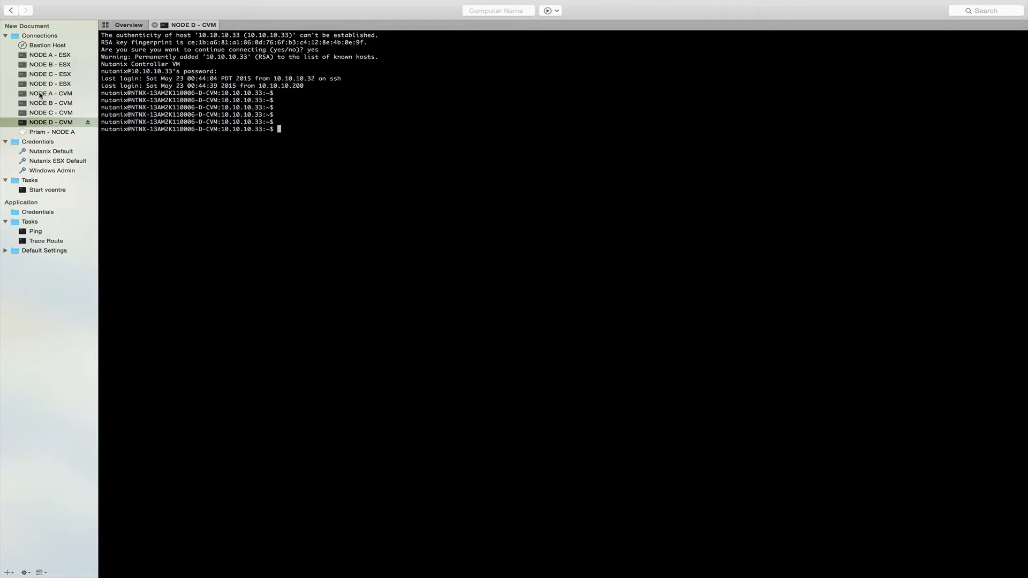
double_click(54, 65)
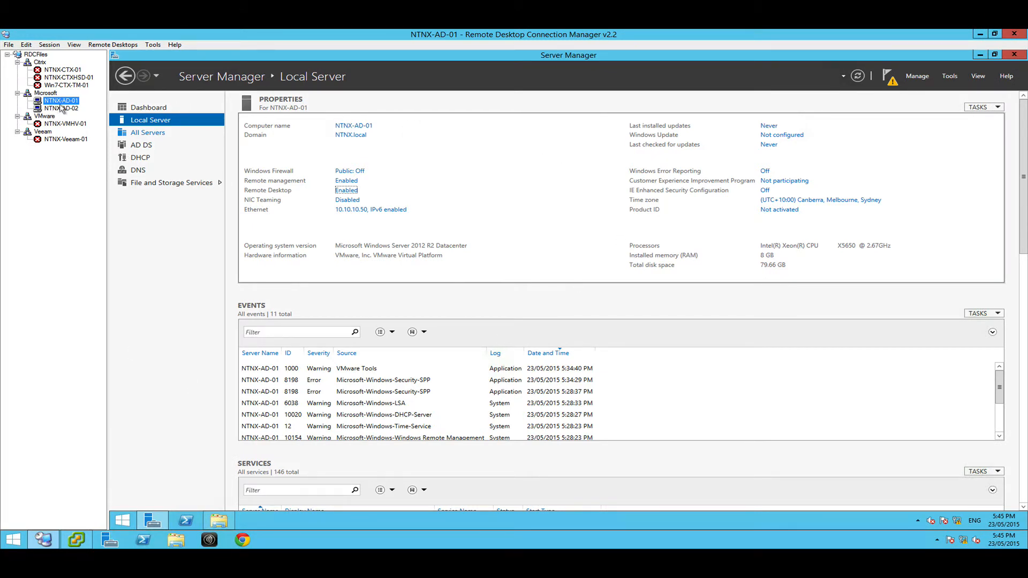
Launch DHCP Manager for NTNX-AD-01 from Server Manager's DHCP page, maximize it and show the server's IPv4 contents.
left_click(150, 159)
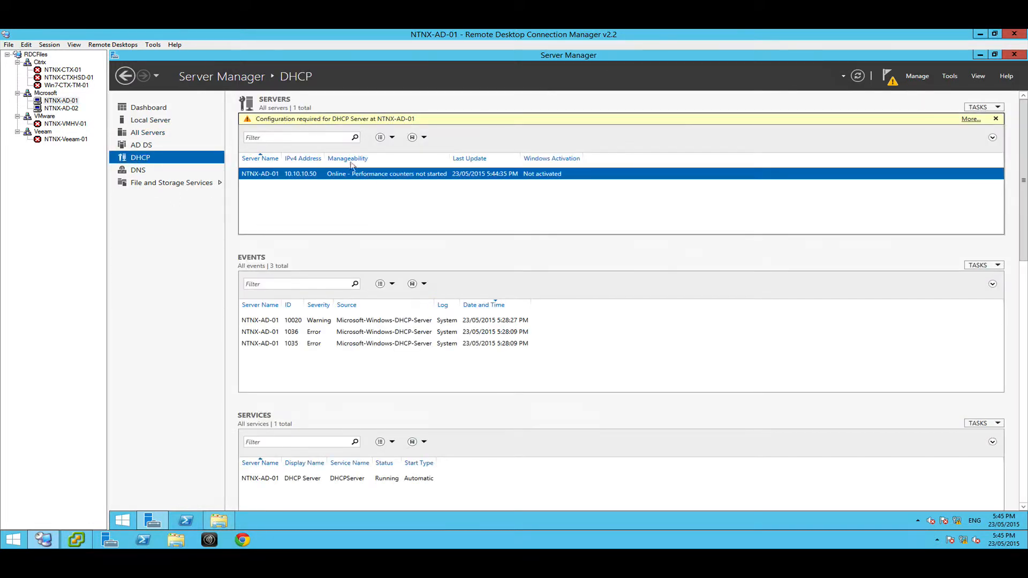
right_click(298, 178)
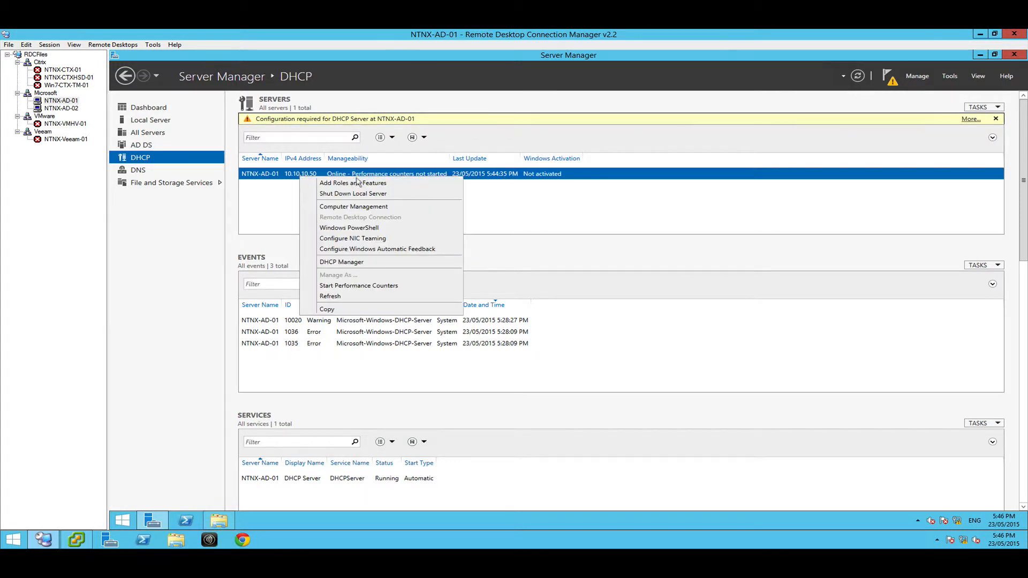
left_click(348, 266)
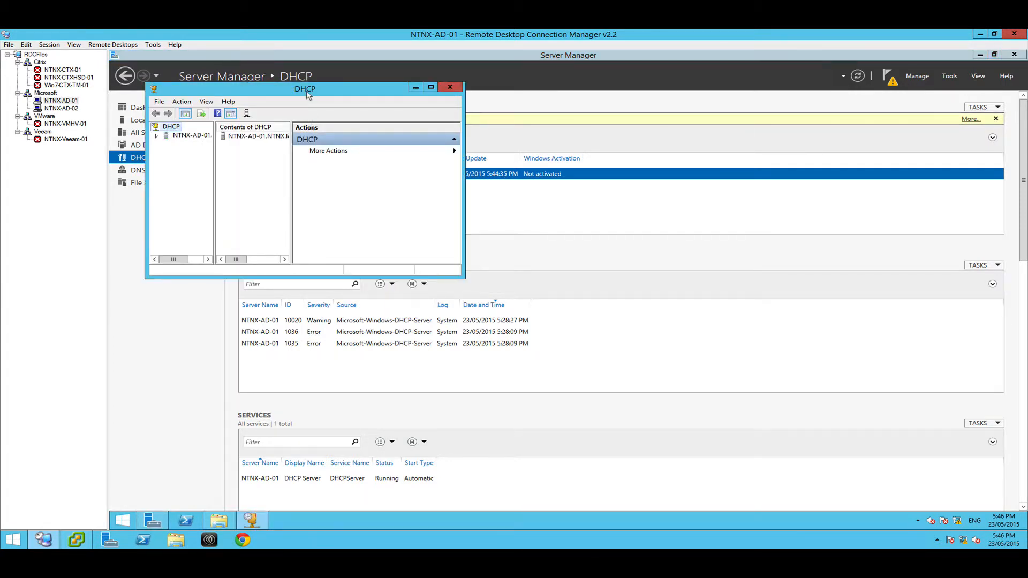
double_click(307, 94)
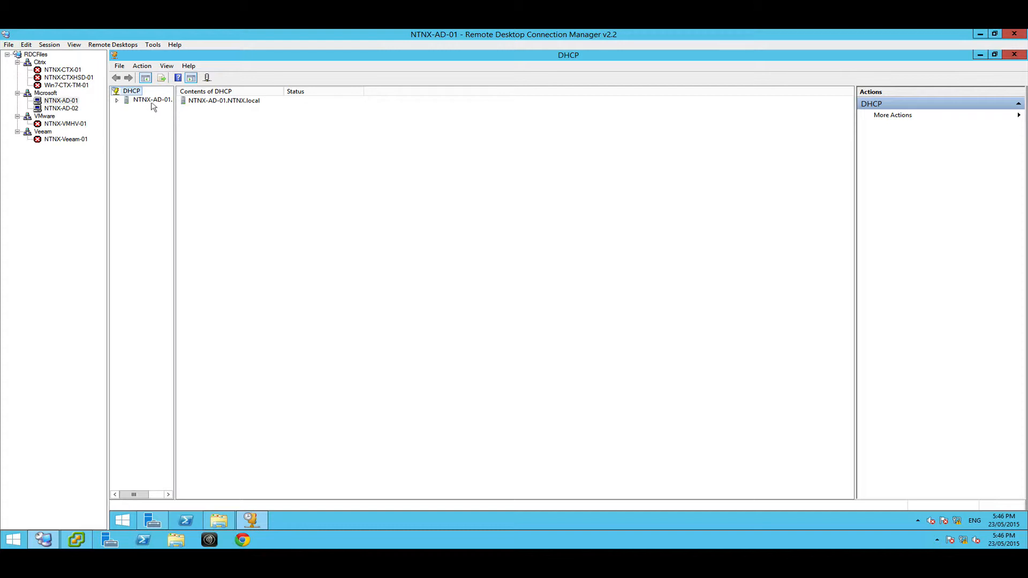
left_click(149, 101)
double_click(191, 101)
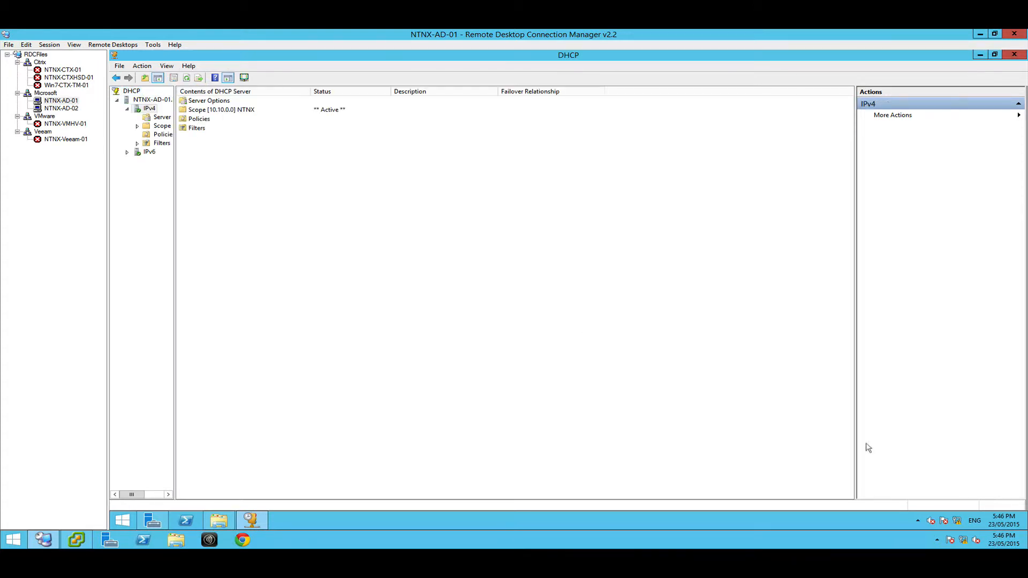
Review the Ethernet adapter's TCP/IPv4 address and subnet mask settings through Network and Sharing Center, leaving without changes.
right_click(957, 521)
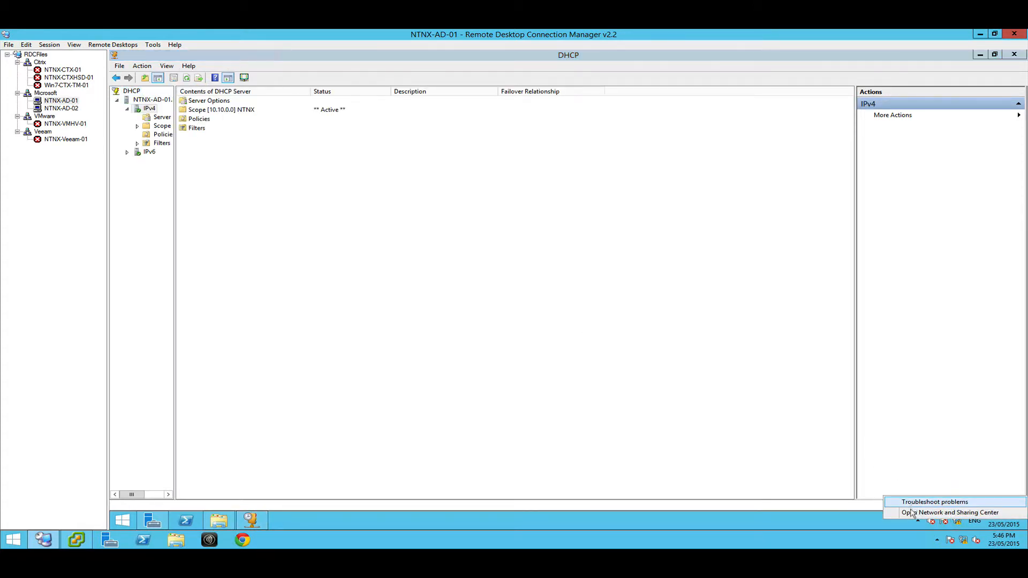
left_click(910, 511)
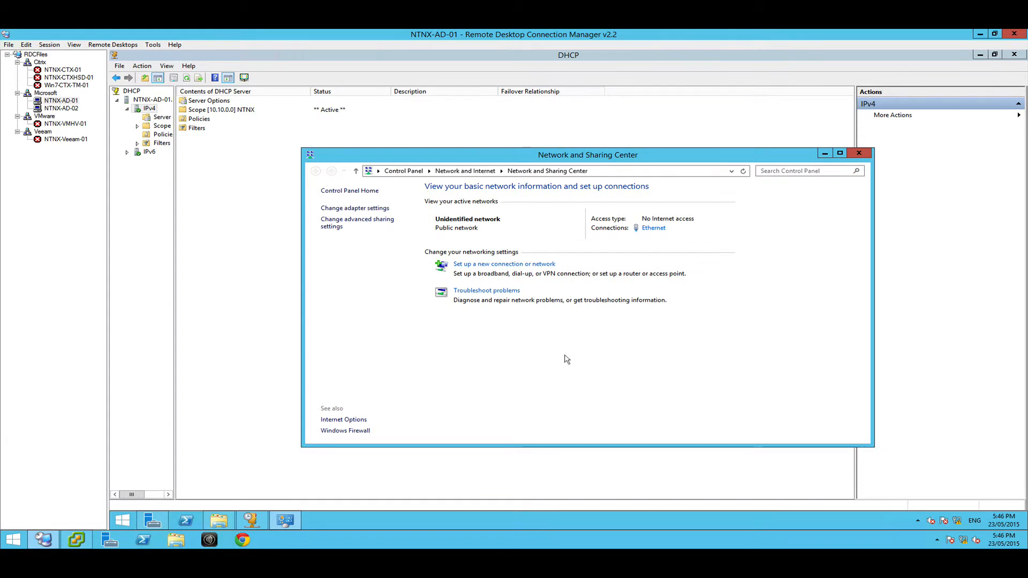
left_click(651, 228)
left_click(513, 364)
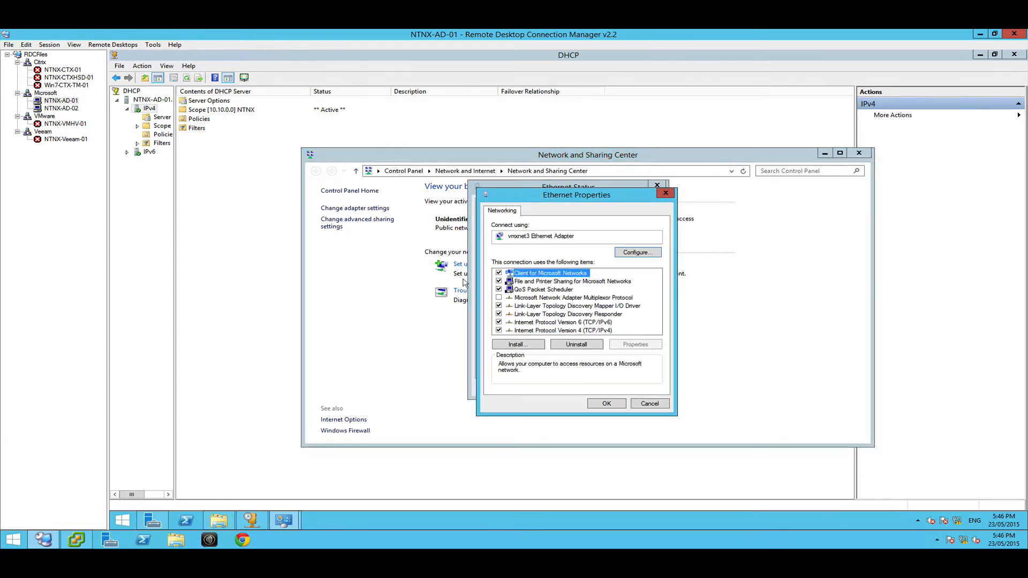
double_click(572, 329)
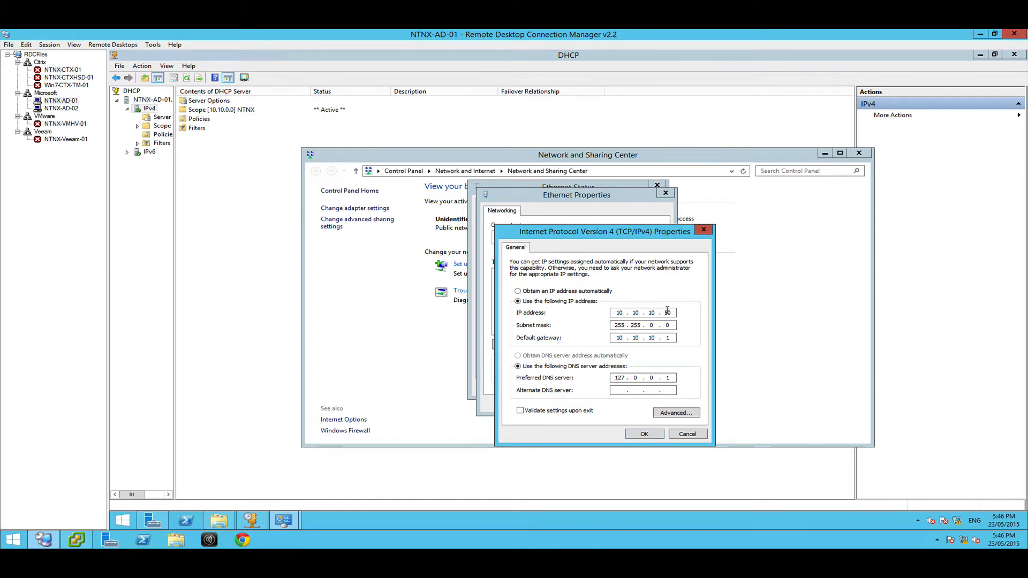
double_click(632, 325)
left_click(616, 326)
left_click(688, 434)
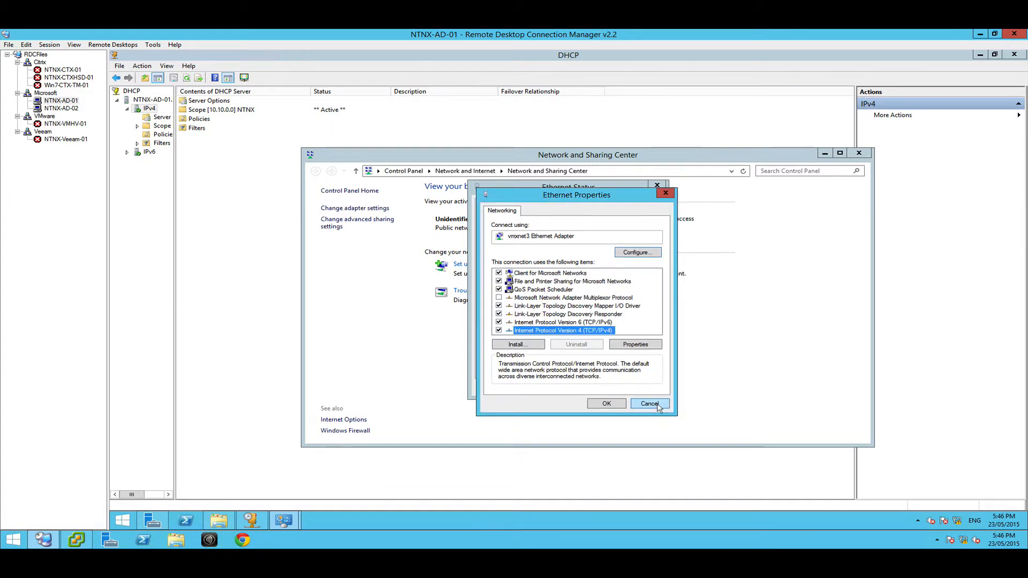
left_click(656, 405)
left_click(648, 391)
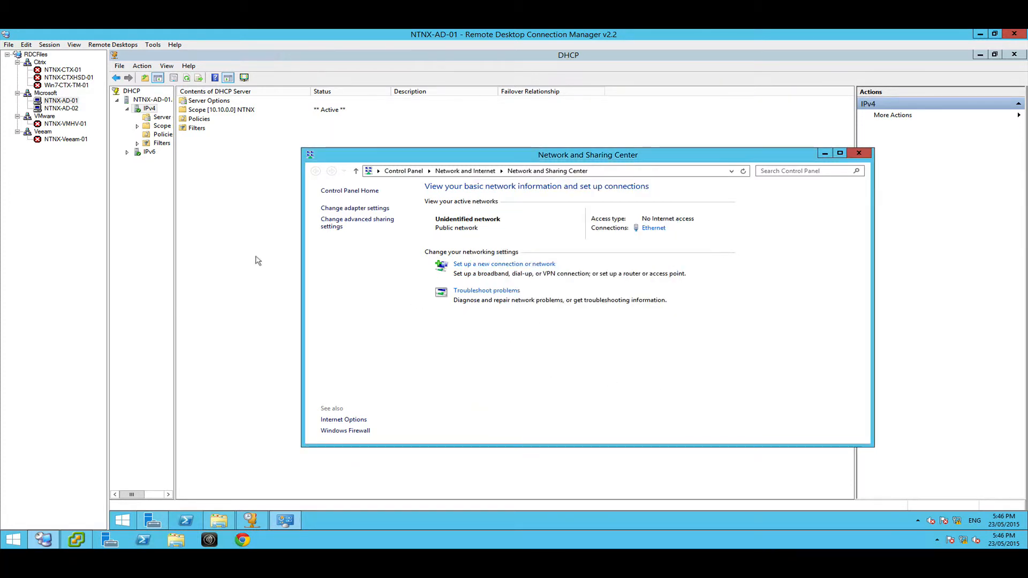
Review the DHCP Server Options and the NTNX scope's Address Pool and Address Leases, widening the console tree to show full names.
left_click(163, 118)
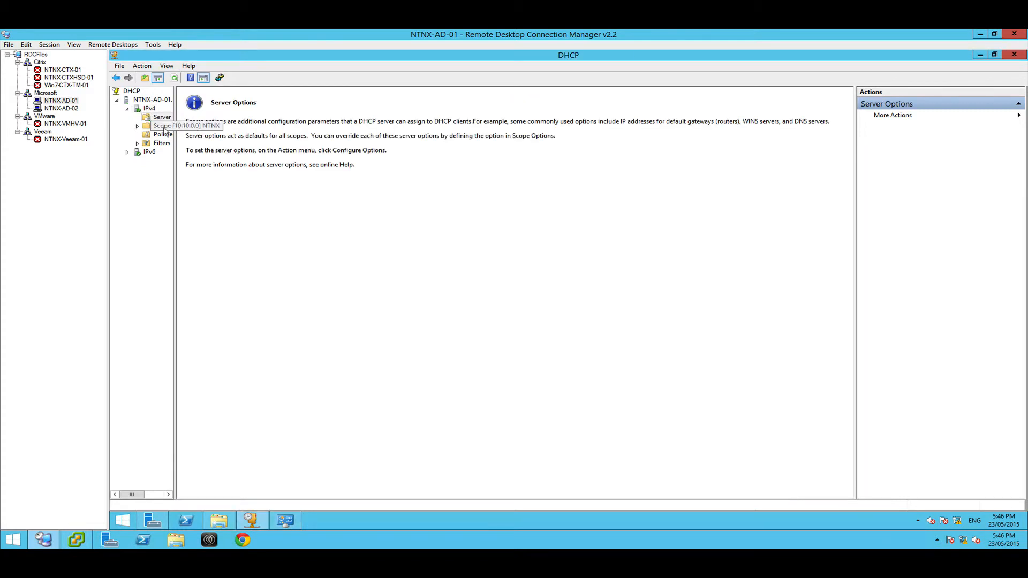
left_click(137, 126)
left_click(162, 135)
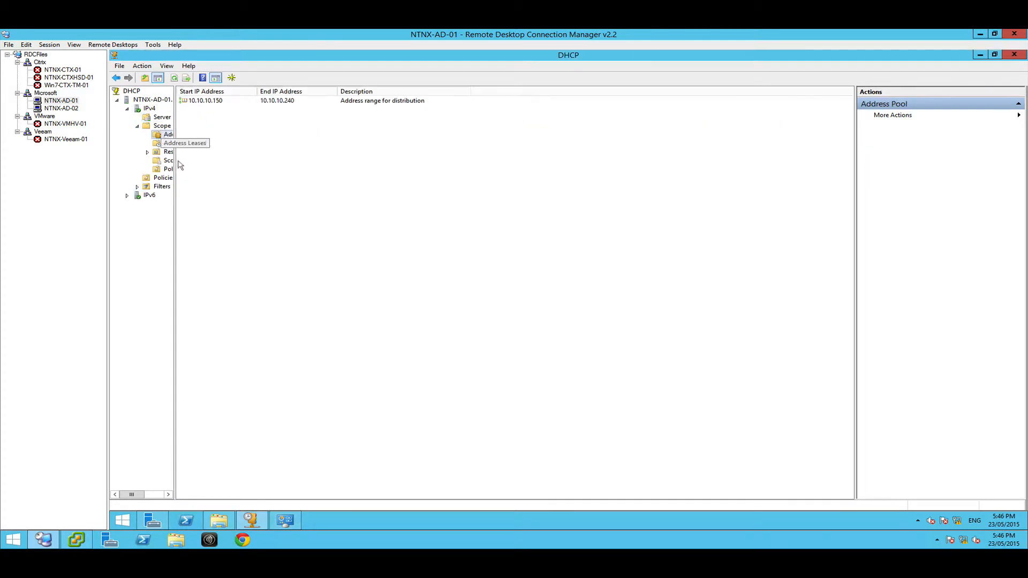
left_click(227, 105)
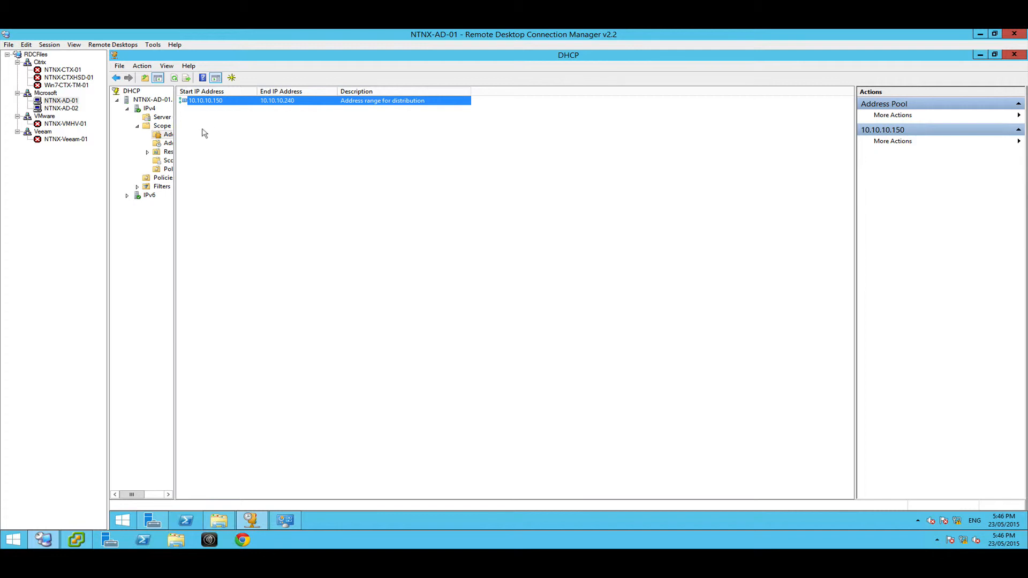
left_click_drag(175, 137, 214, 188)
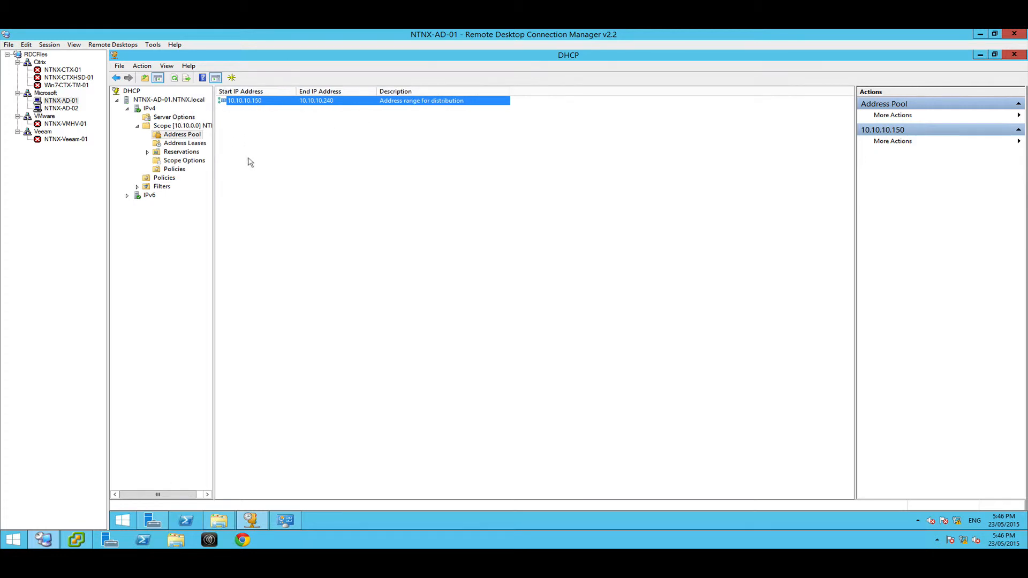
left_click(193, 143)
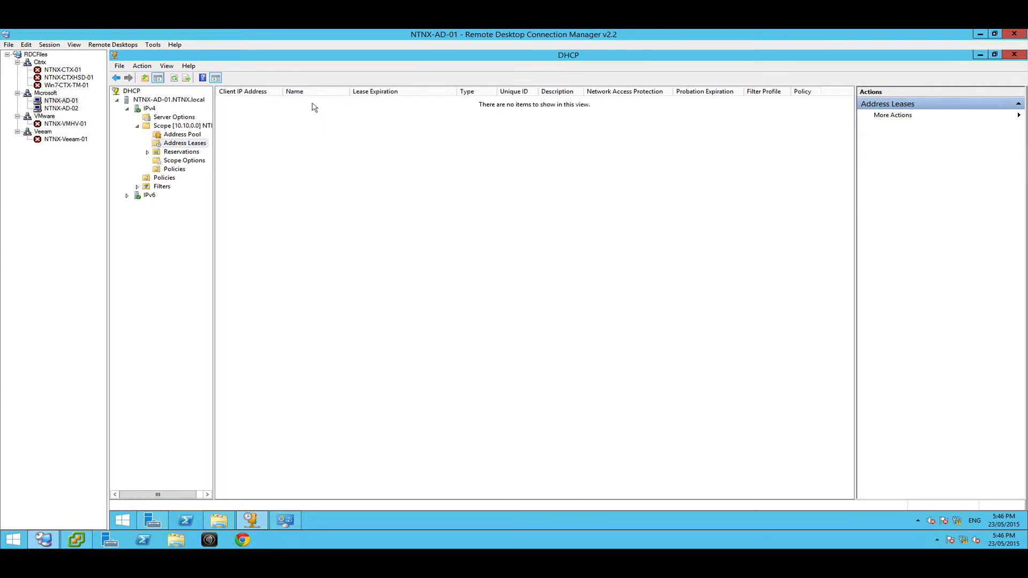
Close the DHCP console and Network and Sharing Center, and view the DNS page in Server Manager.
left_click(1013, 56)
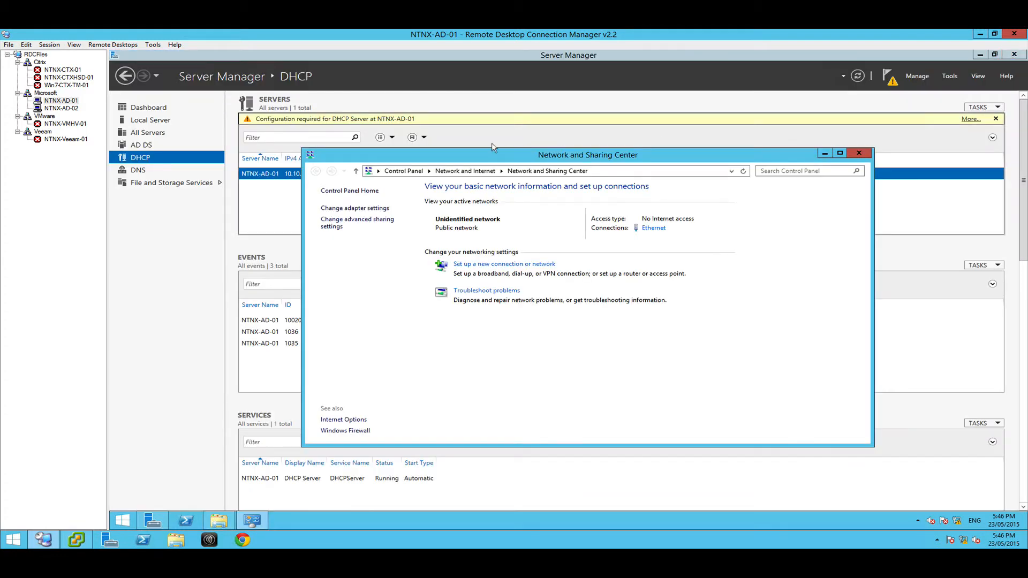
left_click(859, 153)
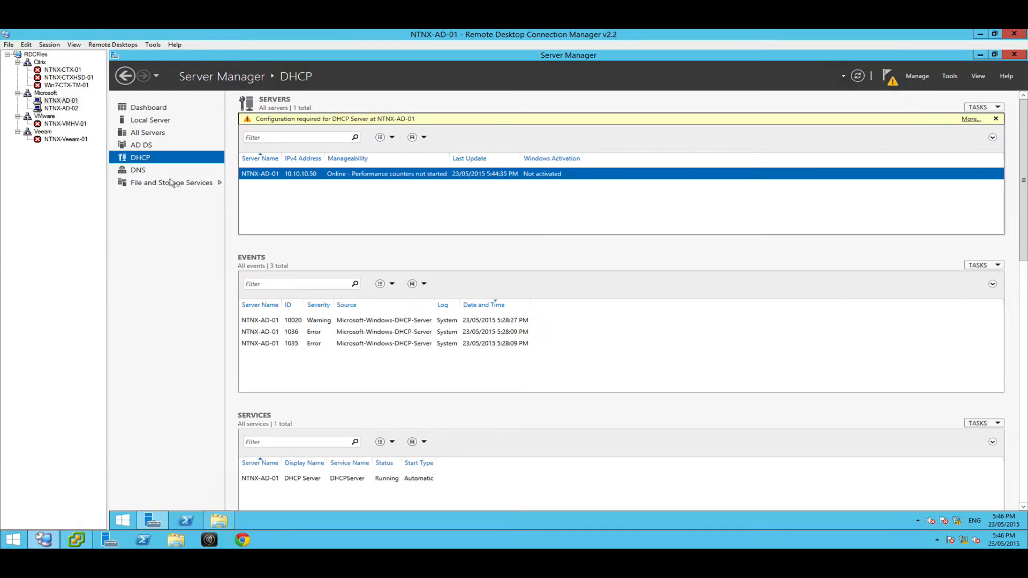
left_click(140, 170)
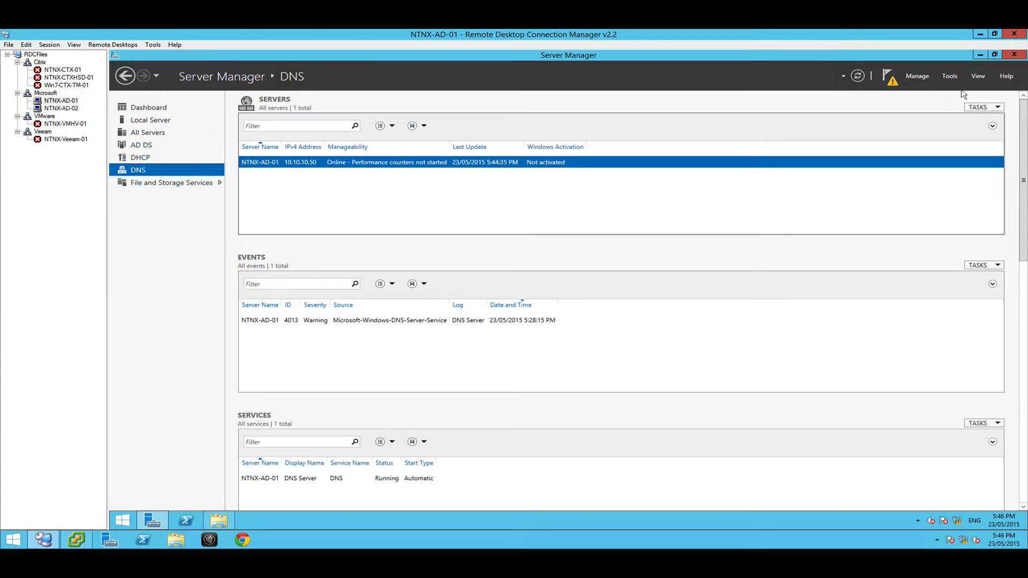
Close Server Manager on NTNX-AD-01 and look through the installers on the Software (Z:) network drive.
left_click(1013, 55)
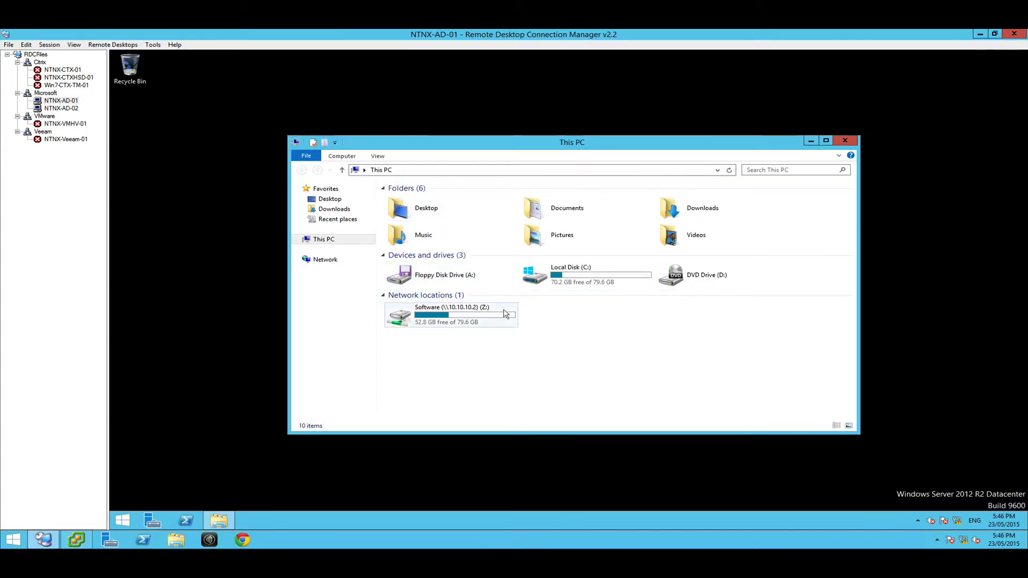
double_click(482, 310)
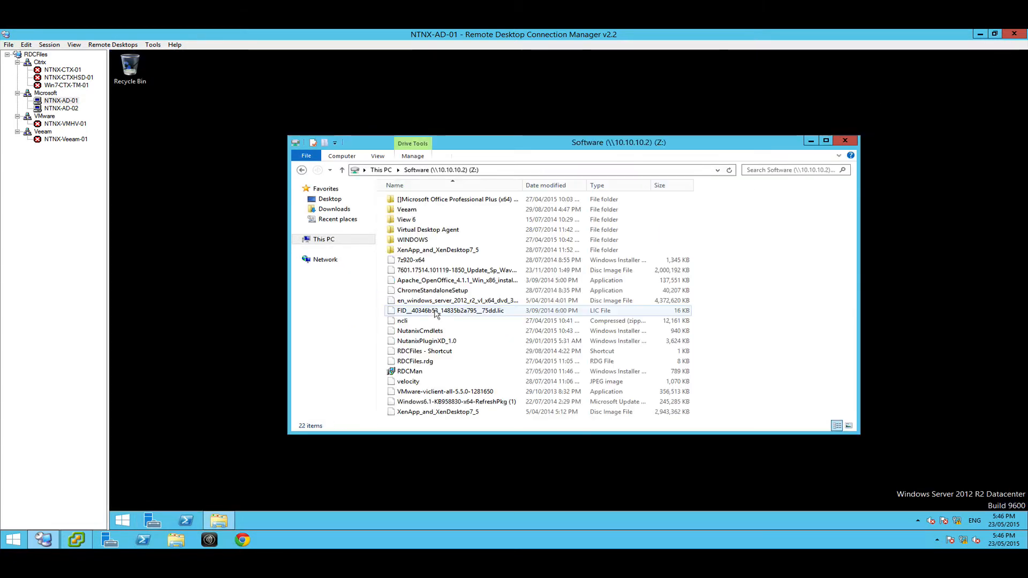
left_click(434, 280)
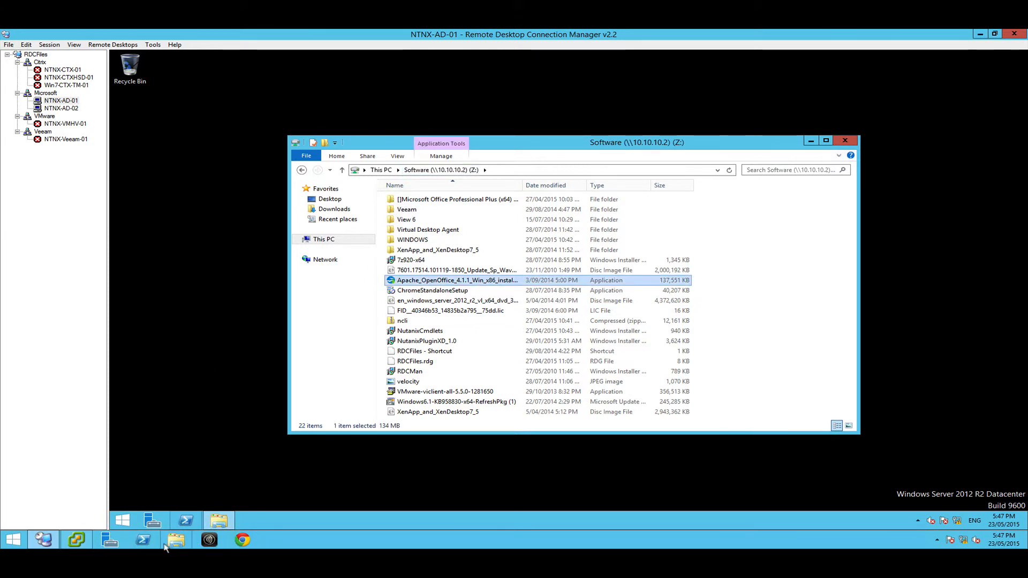
On NTNX-AD-02, inspect the Software (Z:) drive and its XenApp_and_XenDesktop7_5 folder, and close the file window.
left_click(74, 109)
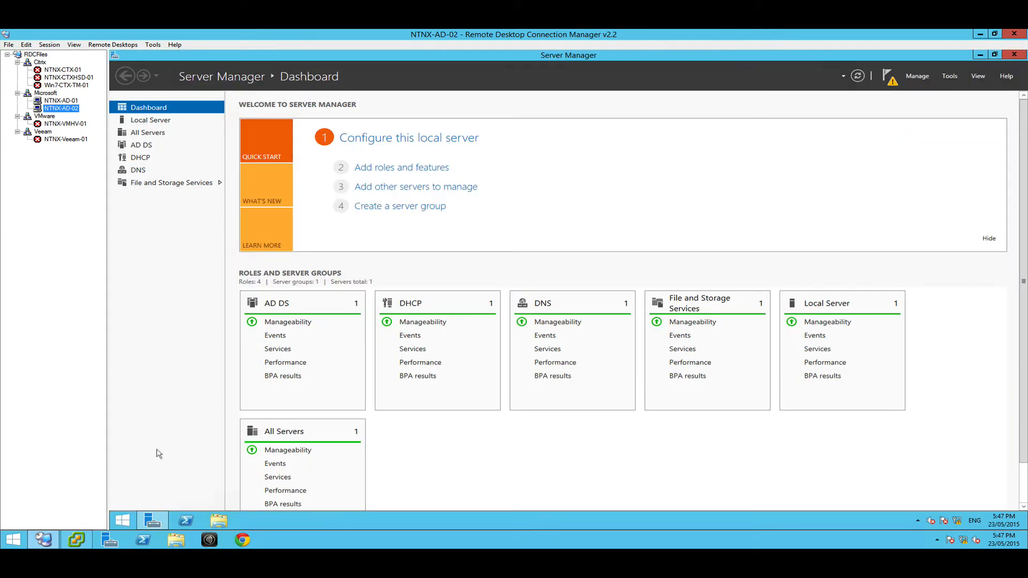
left_click(218, 520)
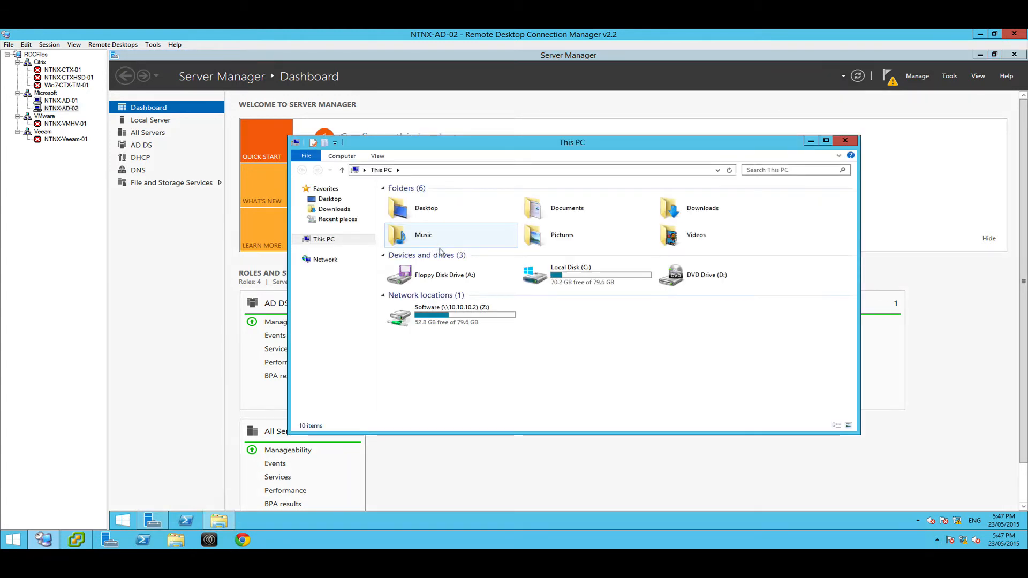
double_click(434, 314)
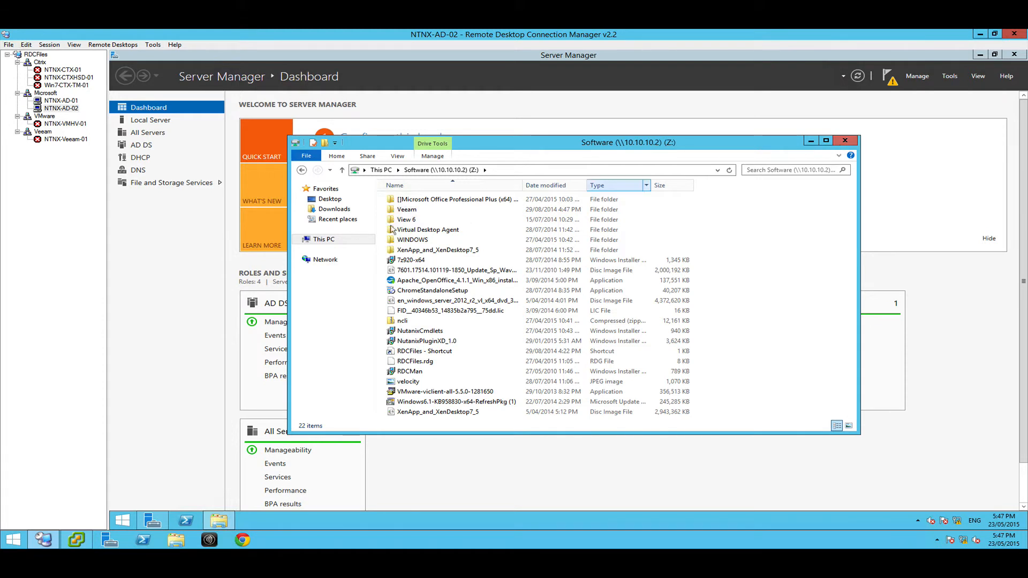
left_click(404, 251)
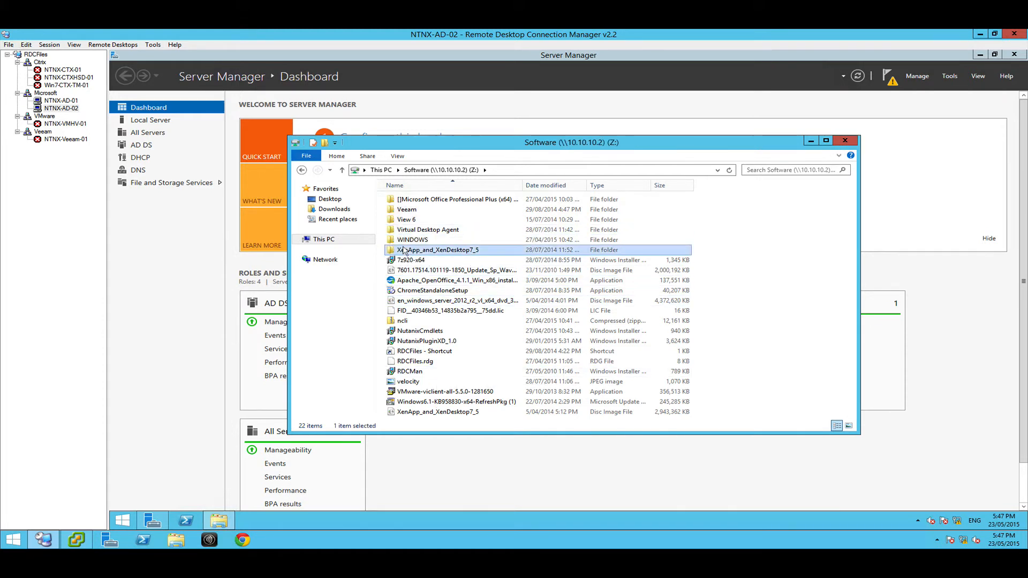
double_click(404, 251)
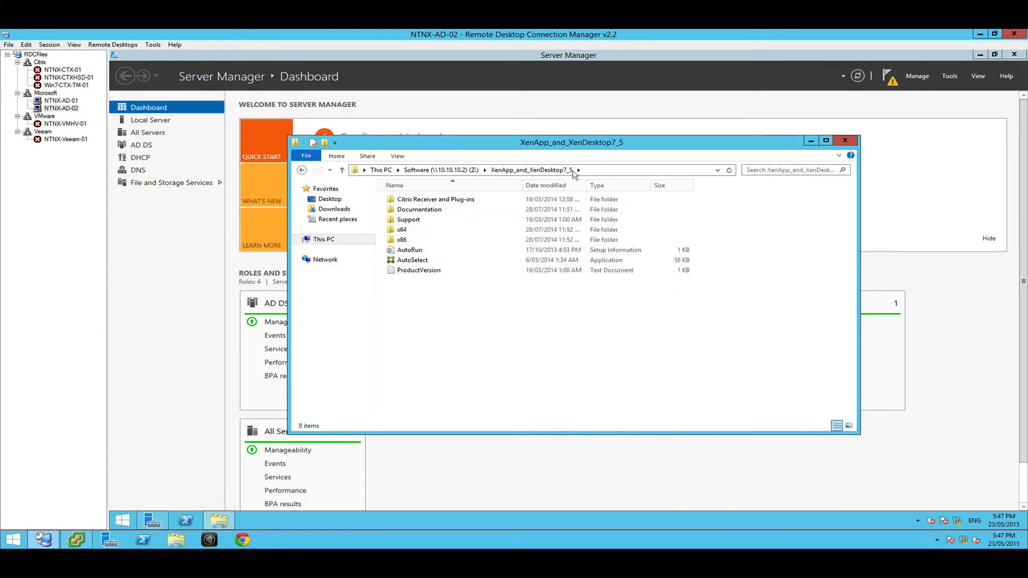
left_click(441, 170)
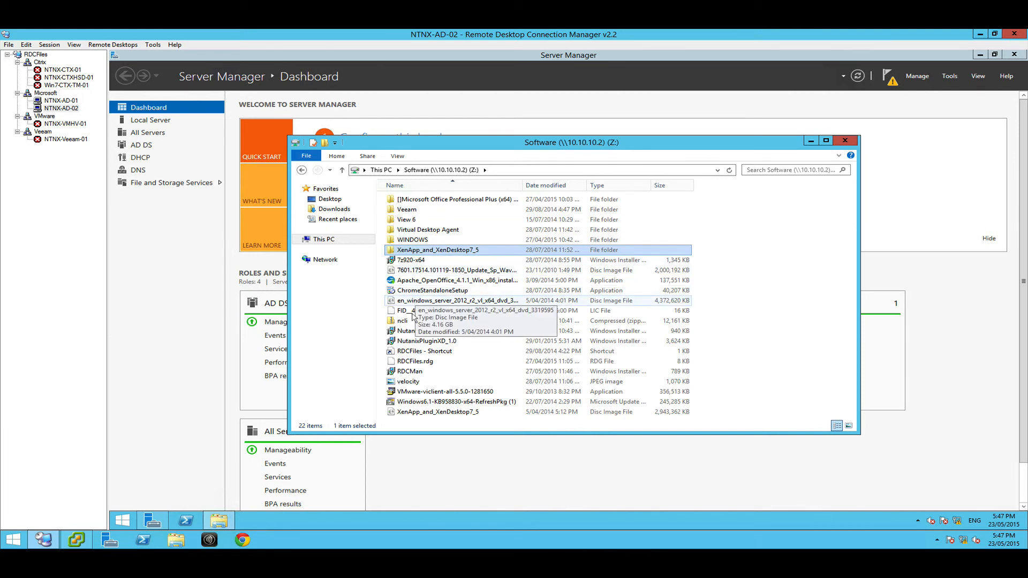
left_click(839, 143)
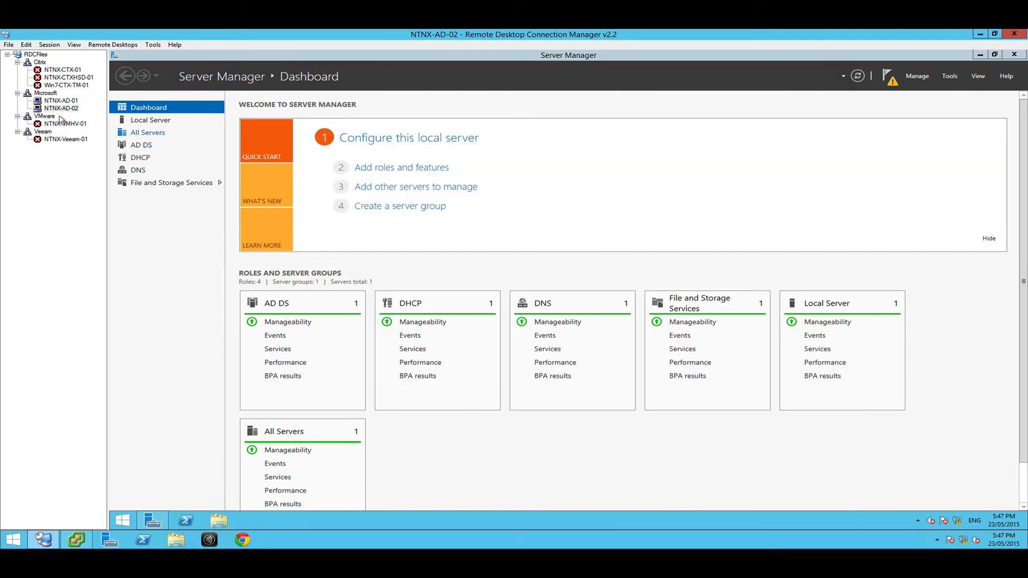
Return to the NTNX-AD-01 session and reposition its Software (Z:) window slightly higher on the desktop.
left_click(57, 108)
left_click(57, 101)
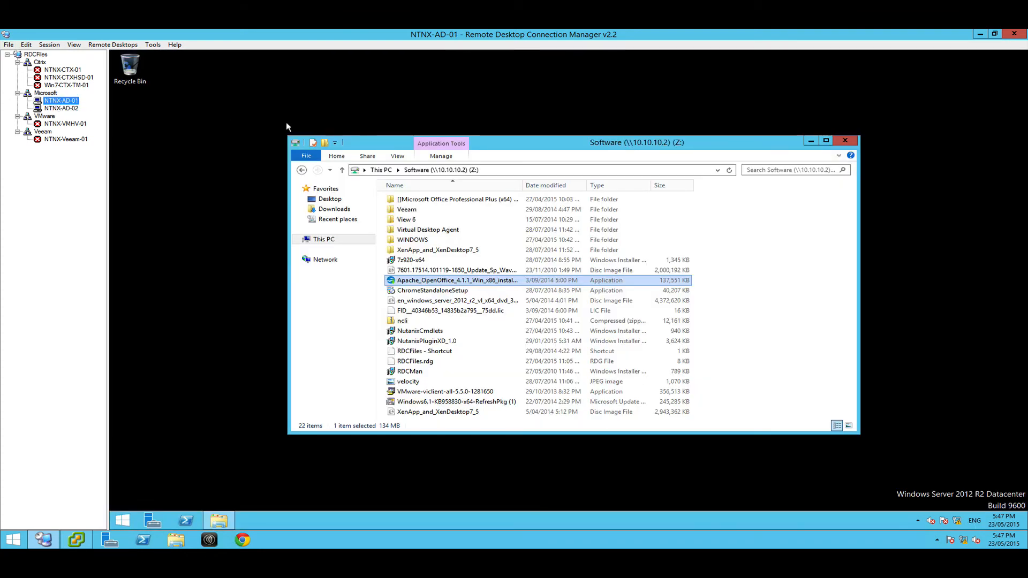
left_click(577, 137)
left_click_drag(492, 148, 515, 123)
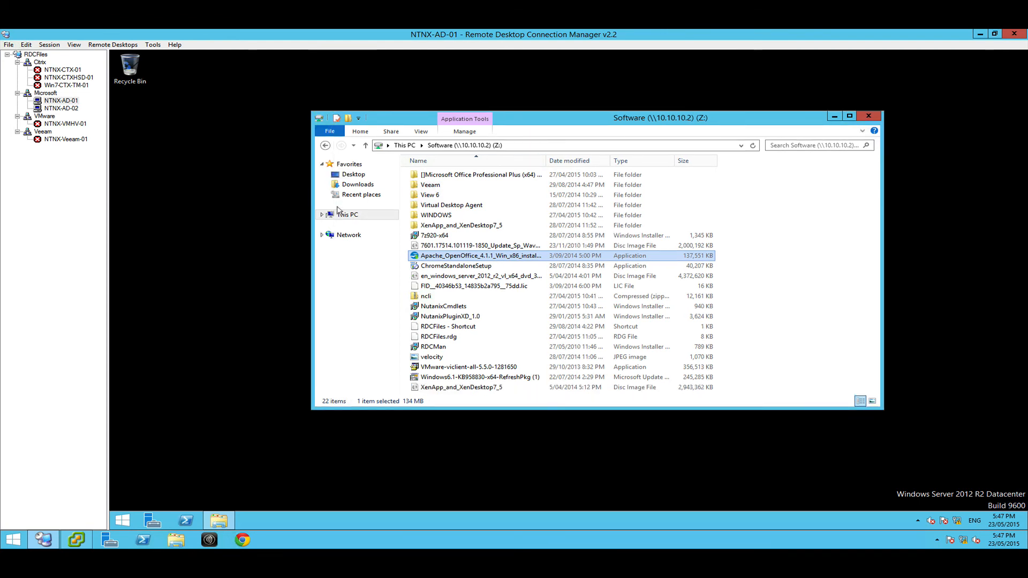